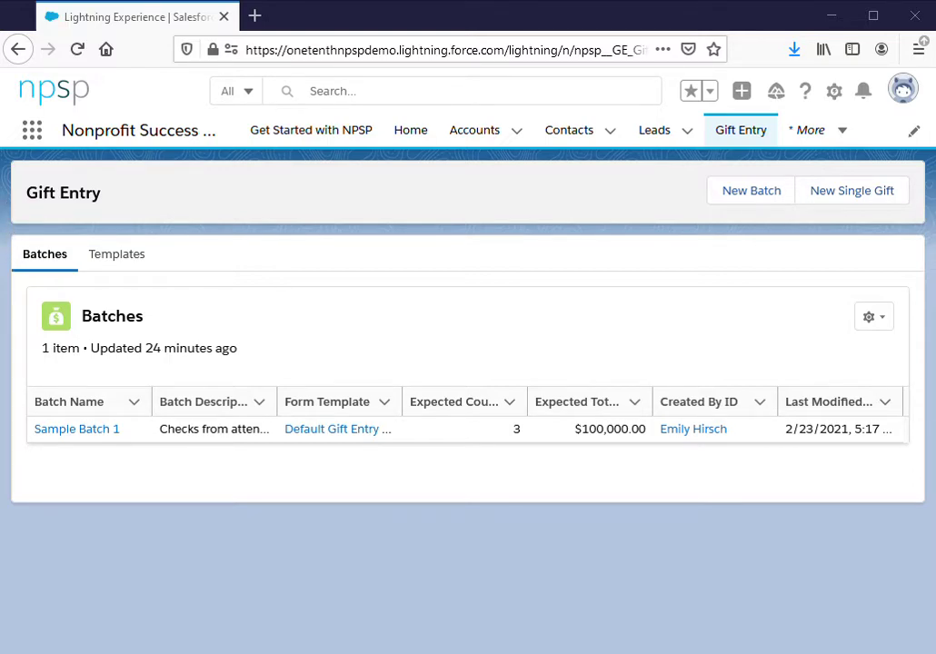
Step: Maximize the browser and start a new batch from the Sample Gala Entry Template
left_click_drag(1, 272, 0, 273)
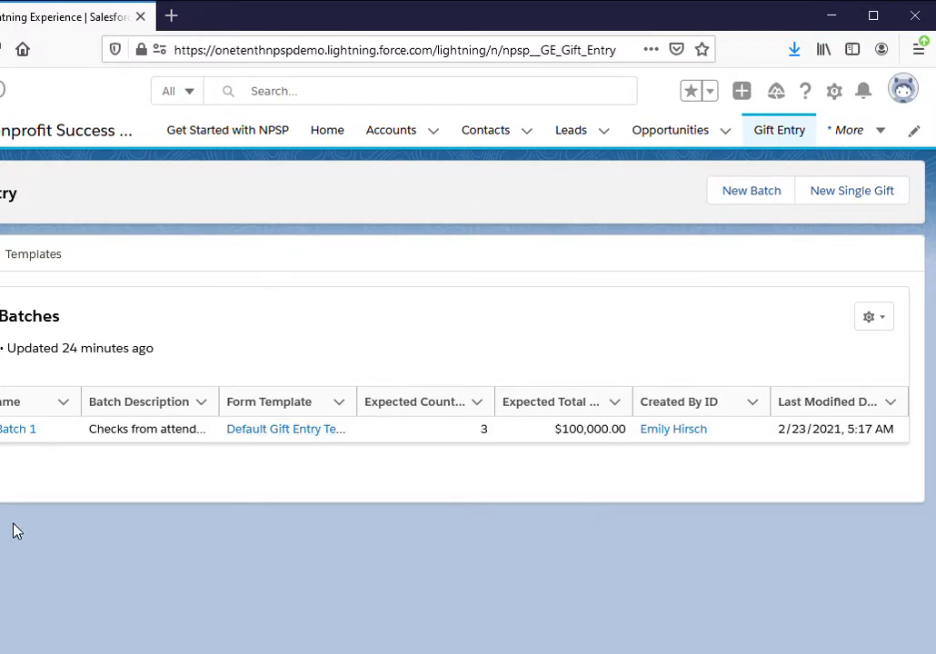
key("super+Up")
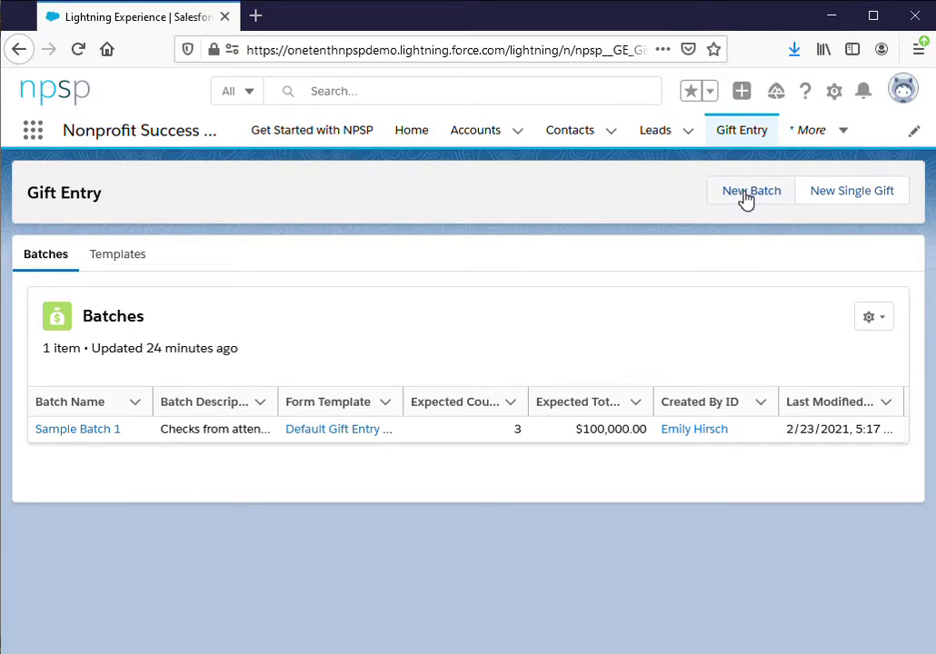
left_click(745, 198)
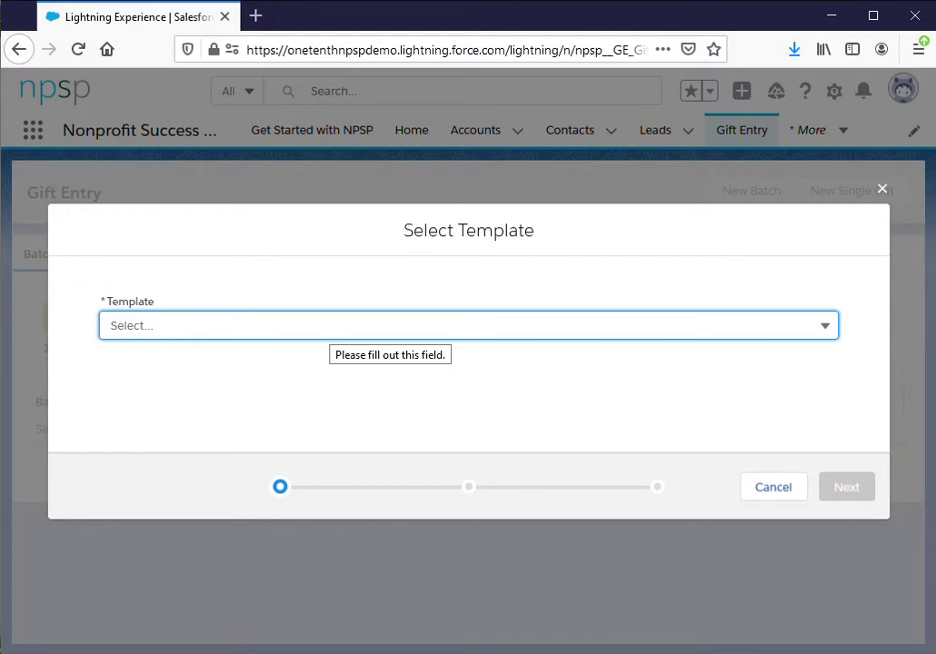
left_click(331, 325)
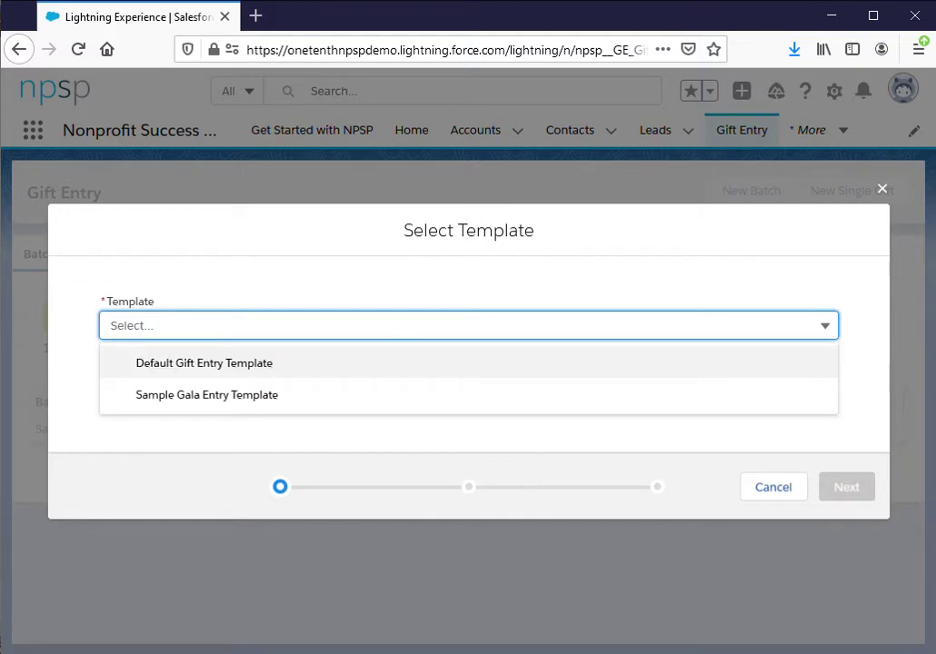
left_click(210, 396)
left_click(848, 487)
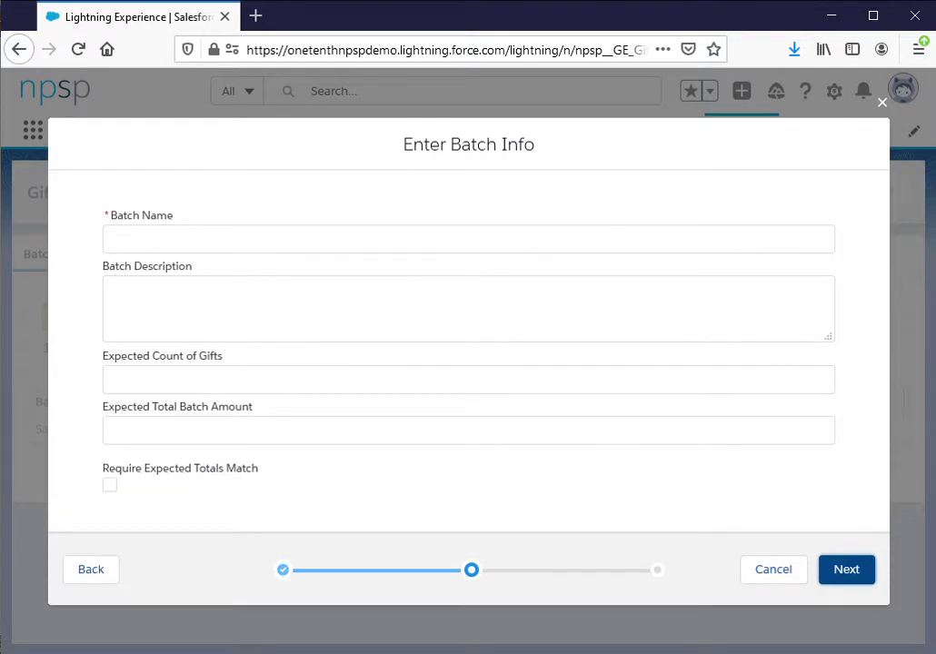
Step: Paste the batch name 'Gala Individual Donations via Check' and its description from the notes
key("alt+Tab")
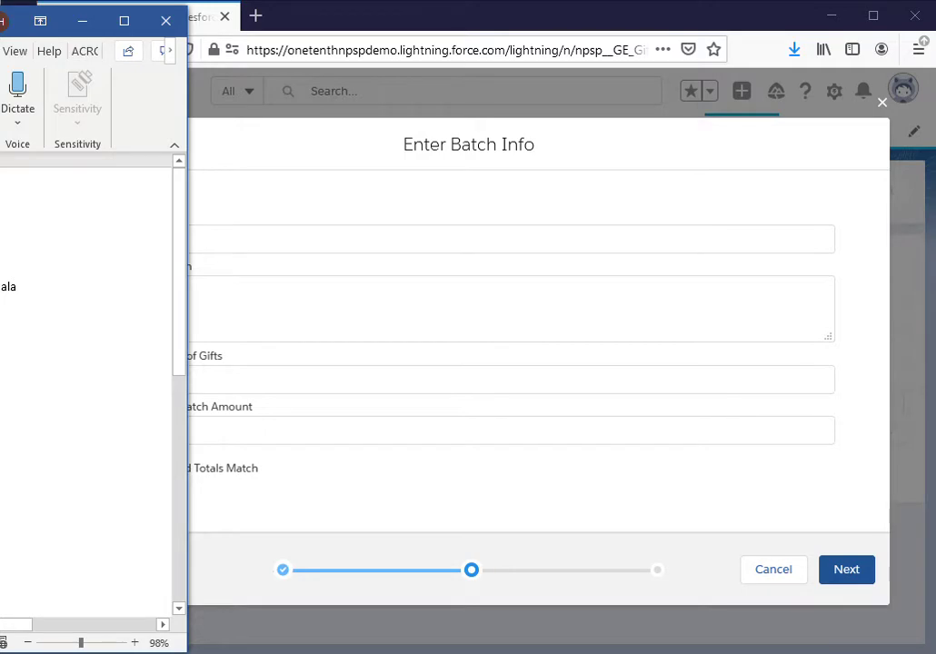
key("alt+Tab")
key("shift+Tab")
type("Gala Individual Donations via Check")
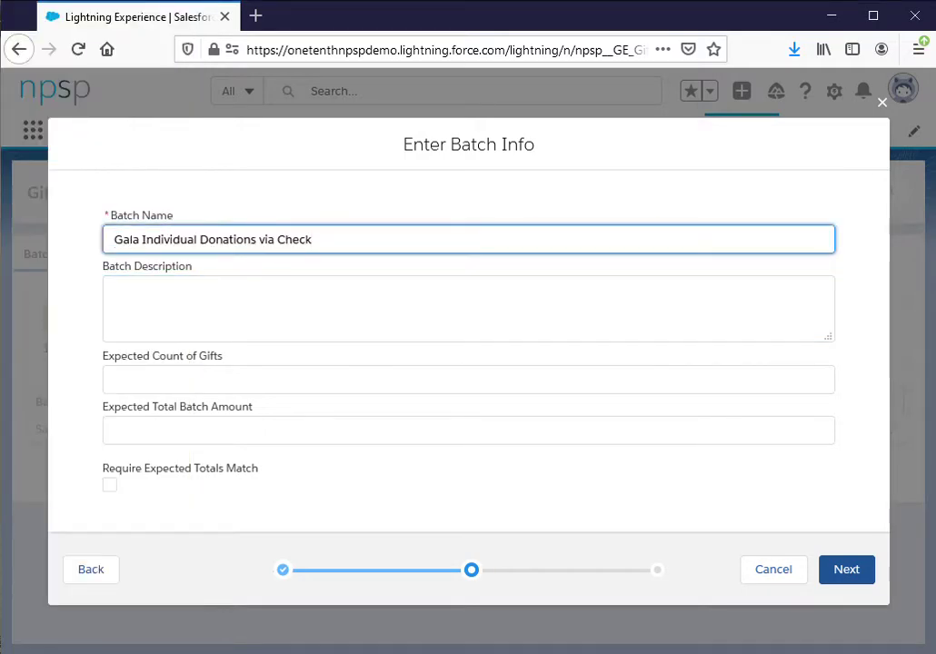
key("alt+Tab")
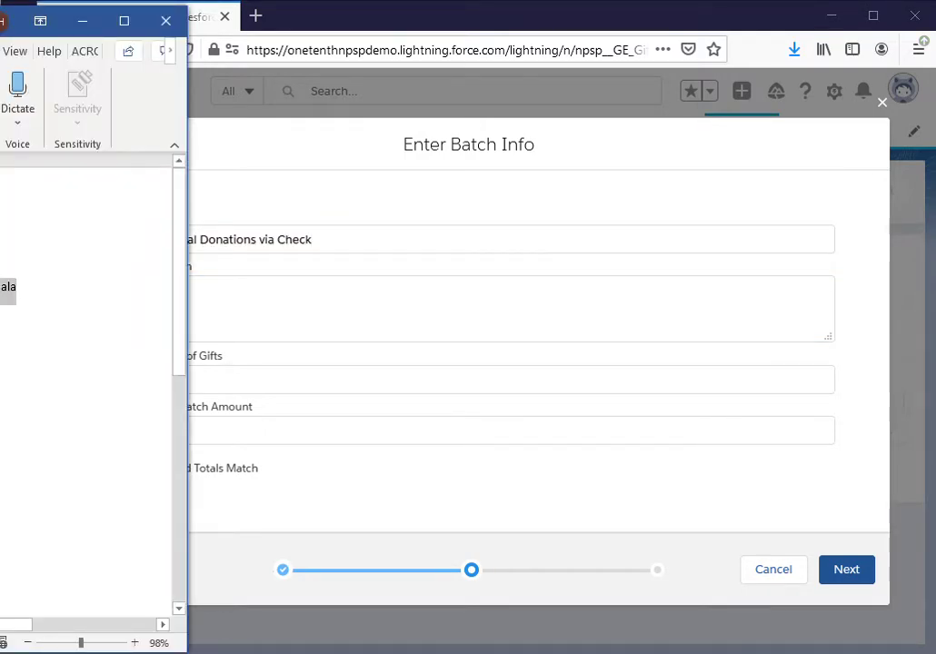
left_click(196, 289)
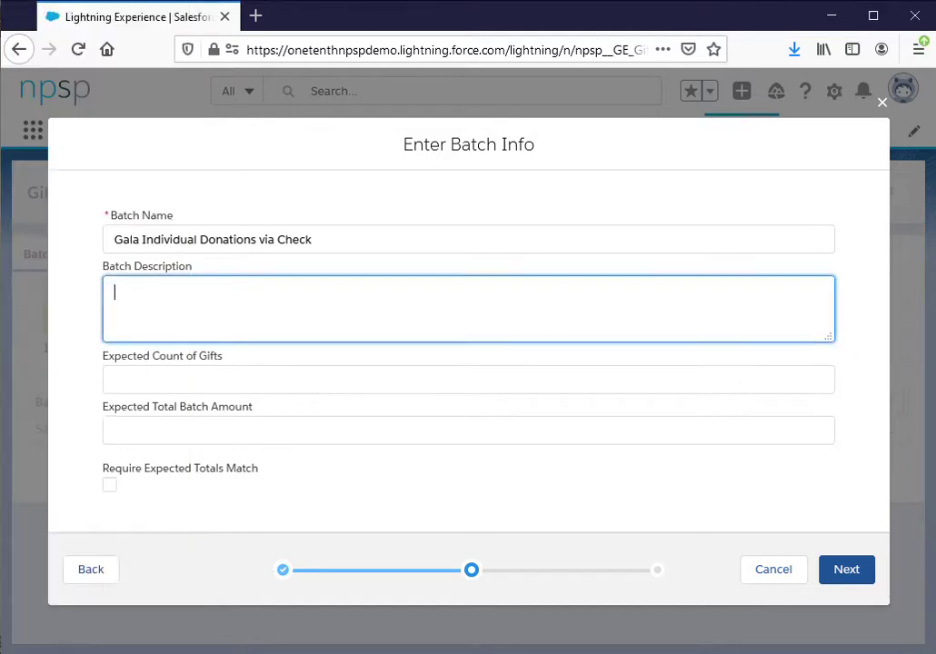
type("Individual Donors that gave via check at the 2020 Gala")
Step: Expect 3 gifts totalling 150000, require the totals to match, and continue to default values
left_click(273, 380)
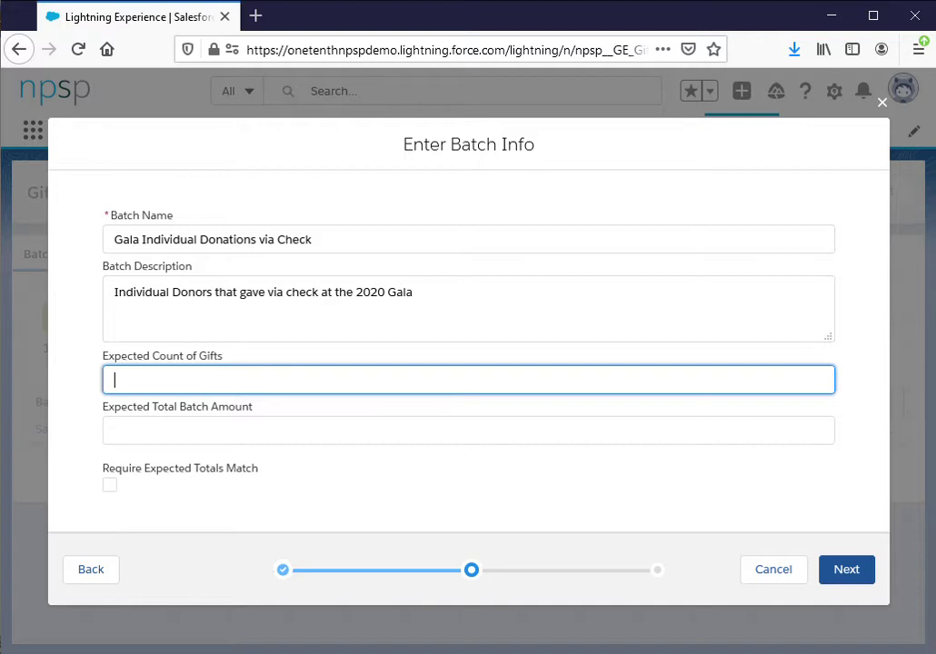
type("3")
left_click(111, 431)
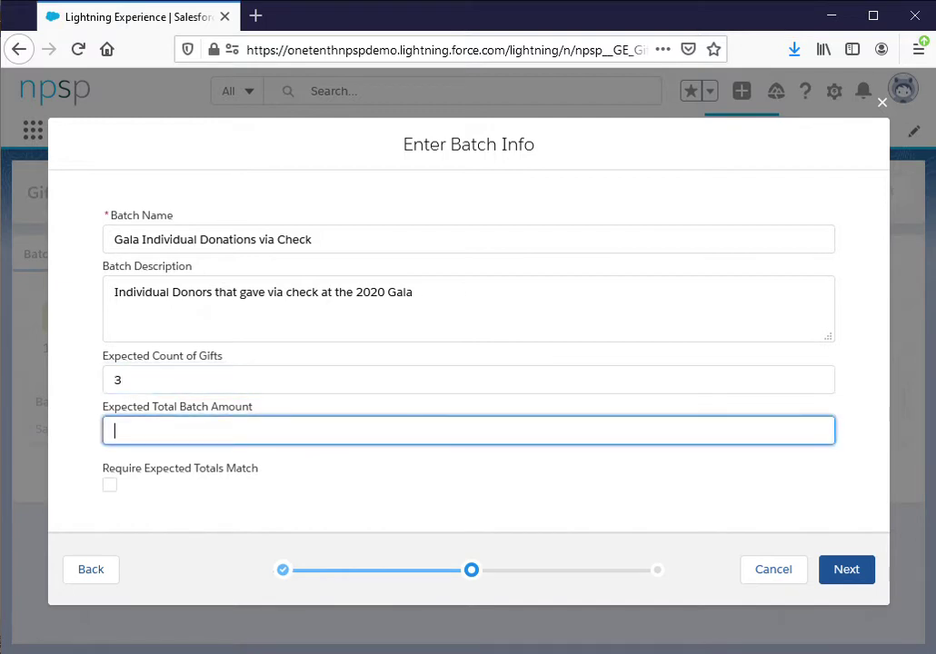
type("150000")
left_click(109, 485)
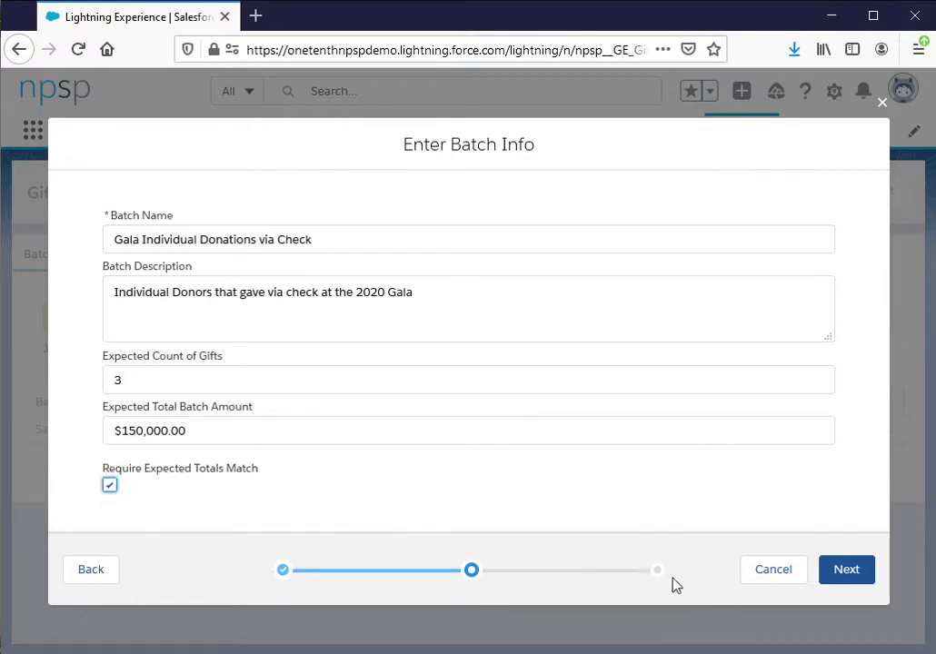
left_click(843, 573)
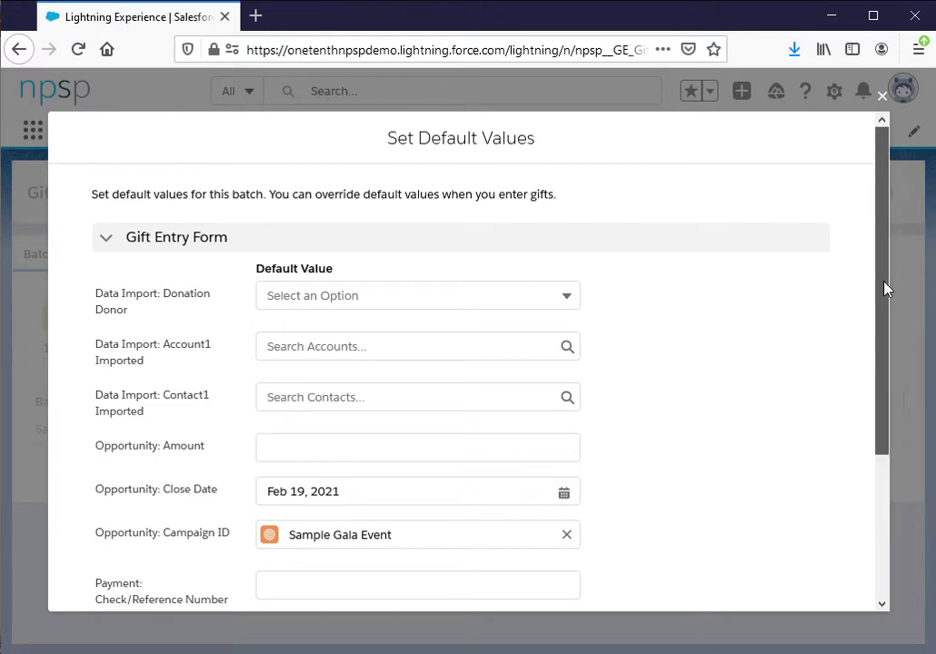
left_click_drag(885, 287, 892, 318)
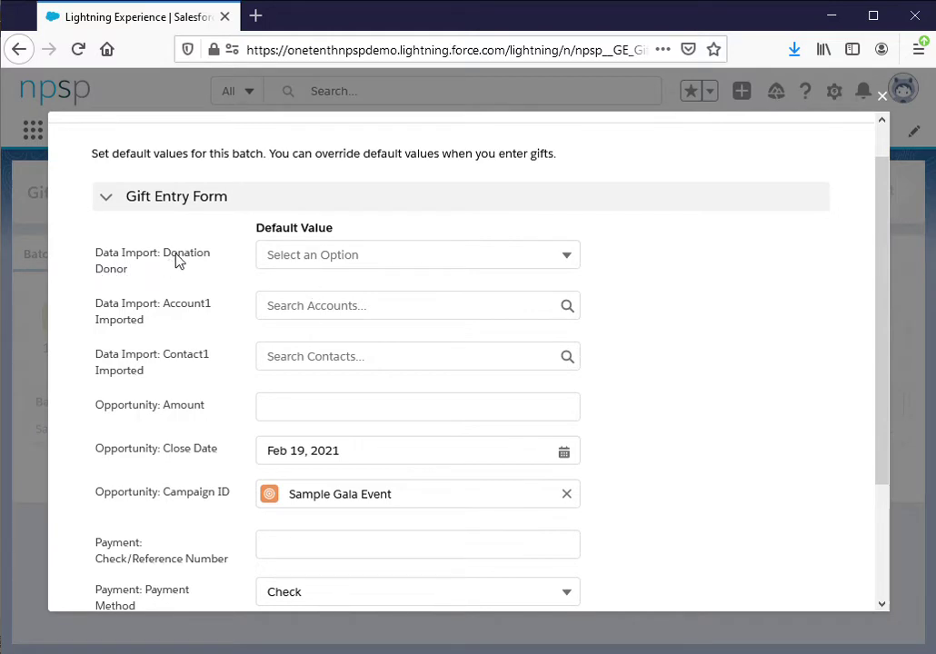
Step: Set Contact1 as the default Donation Donor and save the new batch
left_click(364, 254)
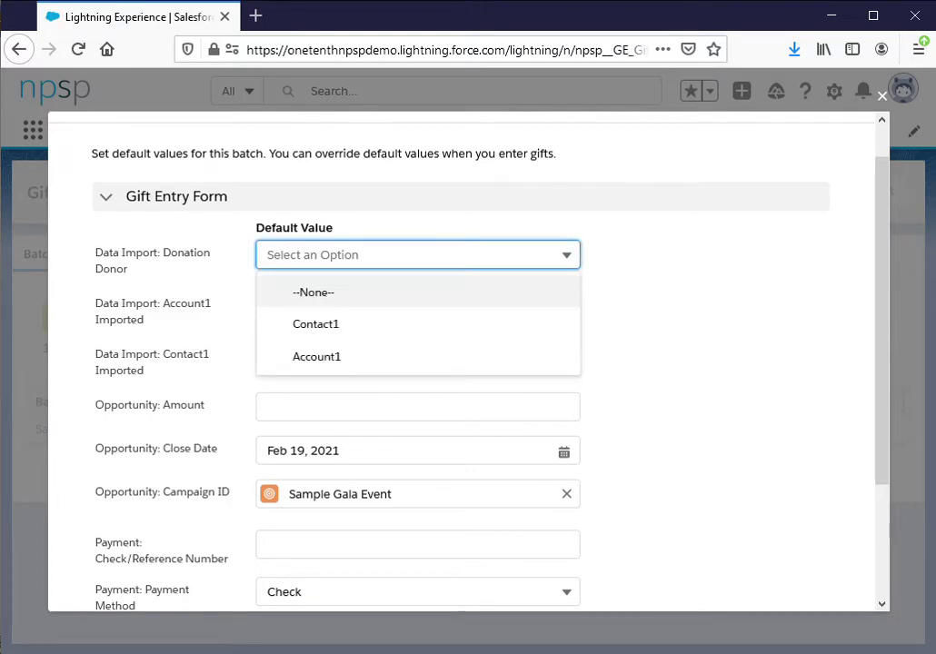
left_click(343, 333)
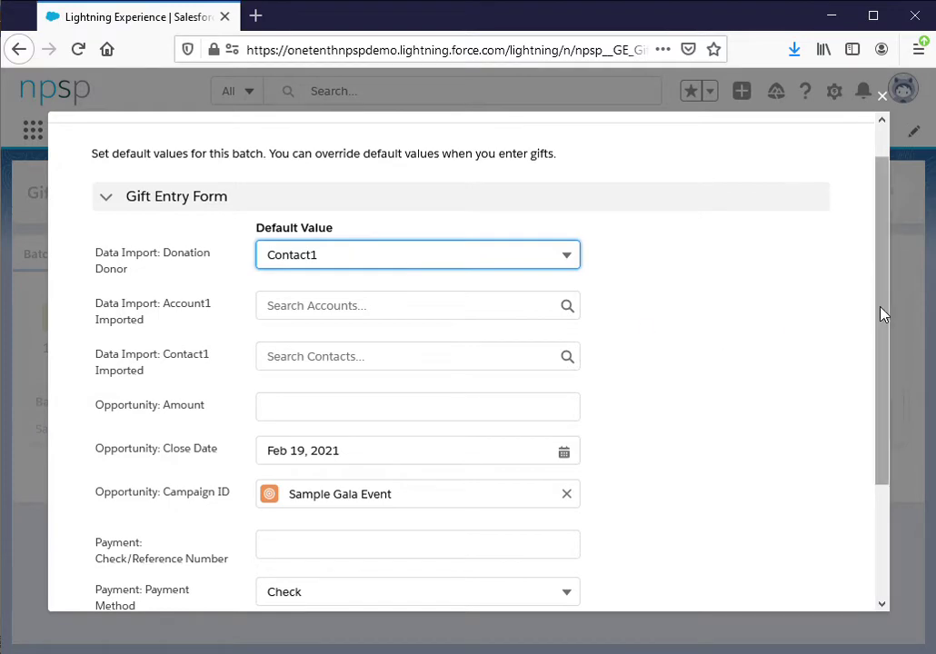
left_click_drag(881, 307, 884, 320)
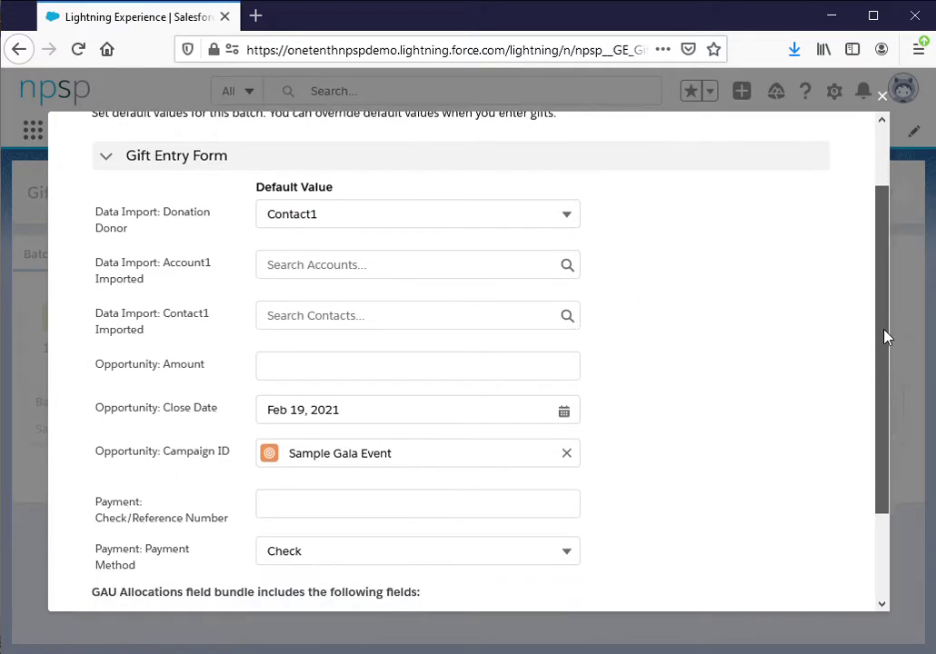
left_click_drag(886, 337, 889, 377)
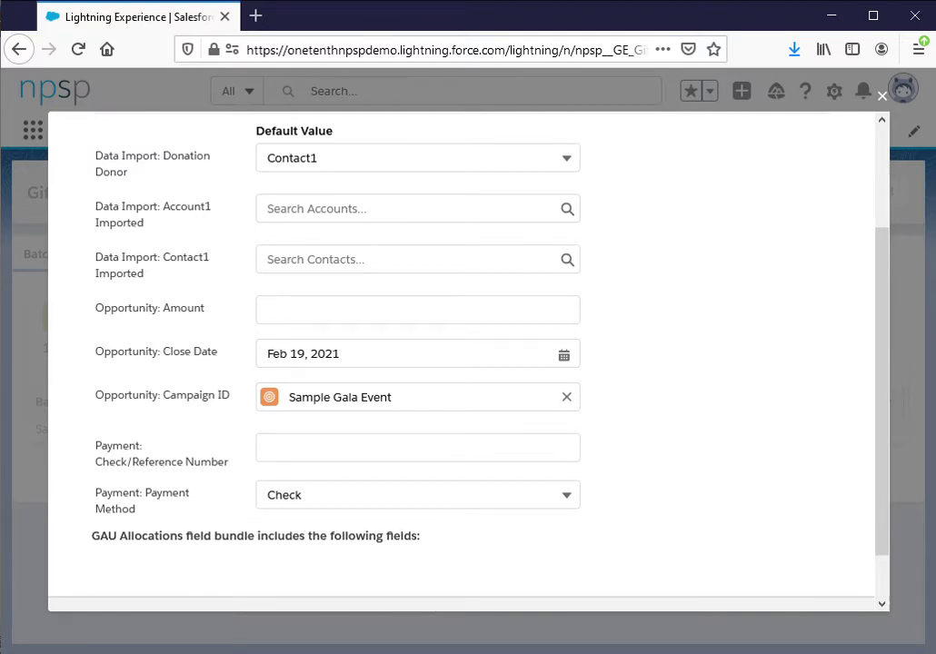
left_click_drag(888, 372, 888, 424)
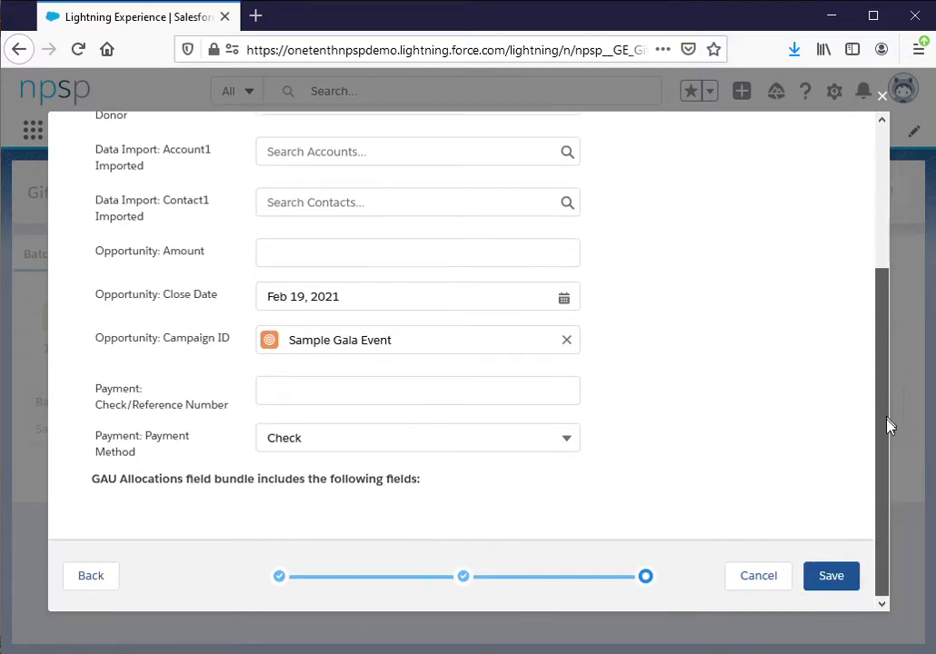
left_click(827, 578)
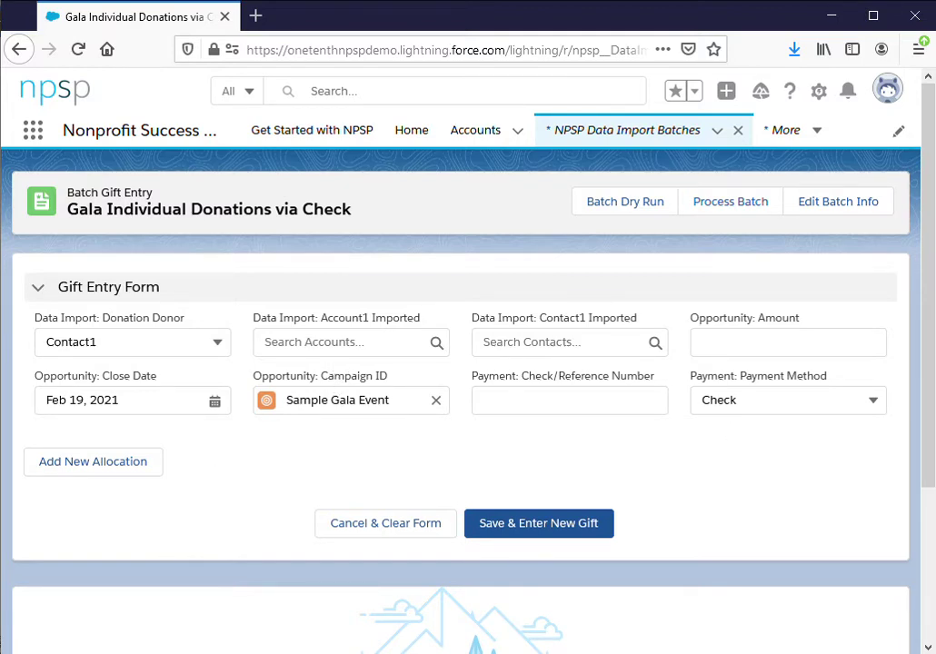
Step: Choose Sample Organization as the account and Sample Contact as the contact for the first gift
left_click(341, 342)
type("sa")
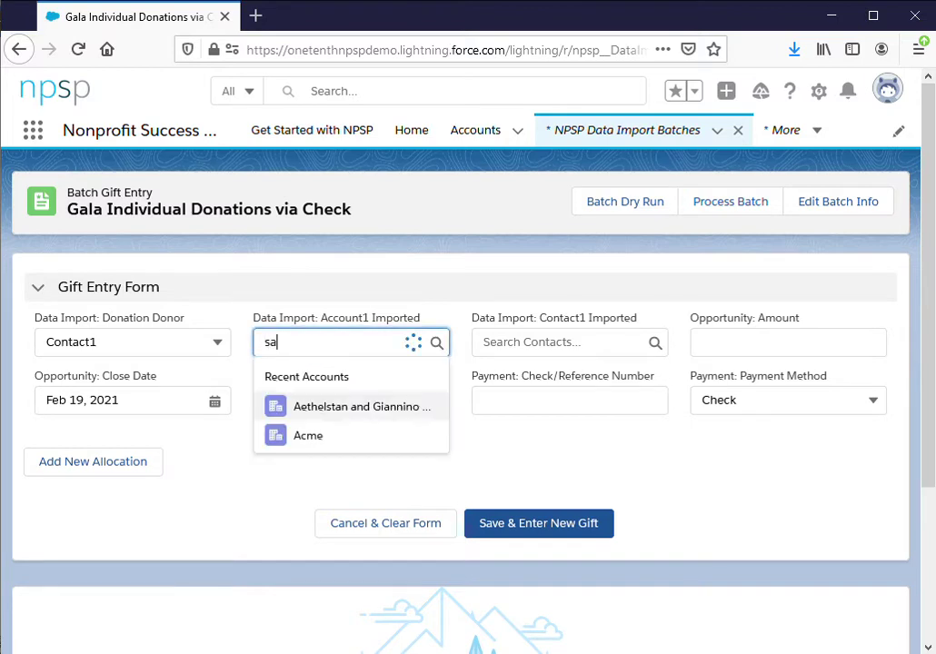
type("mpl")
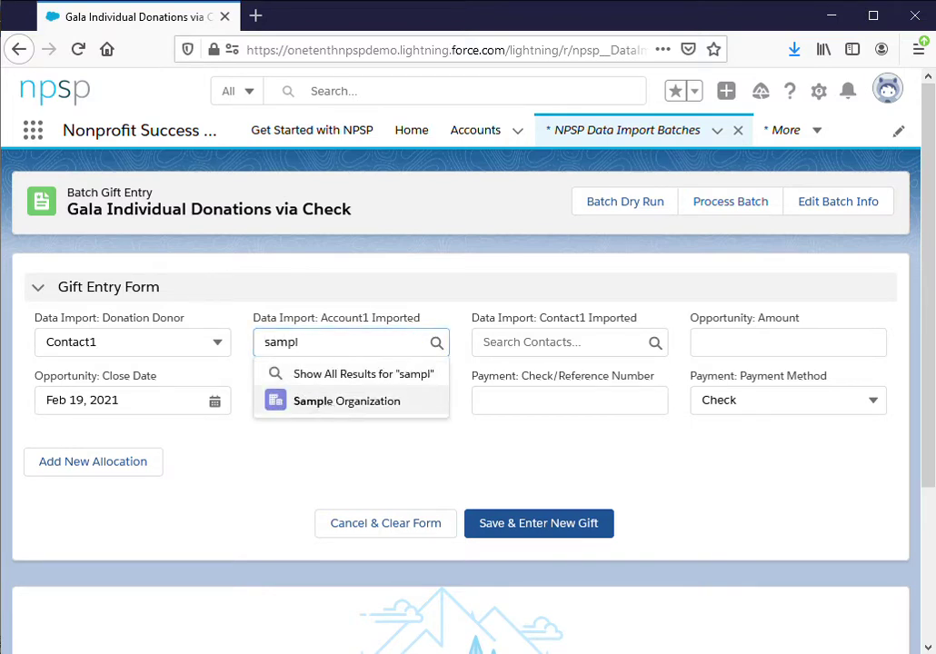
left_click(322, 397)
left_click(563, 341)
type("sam")
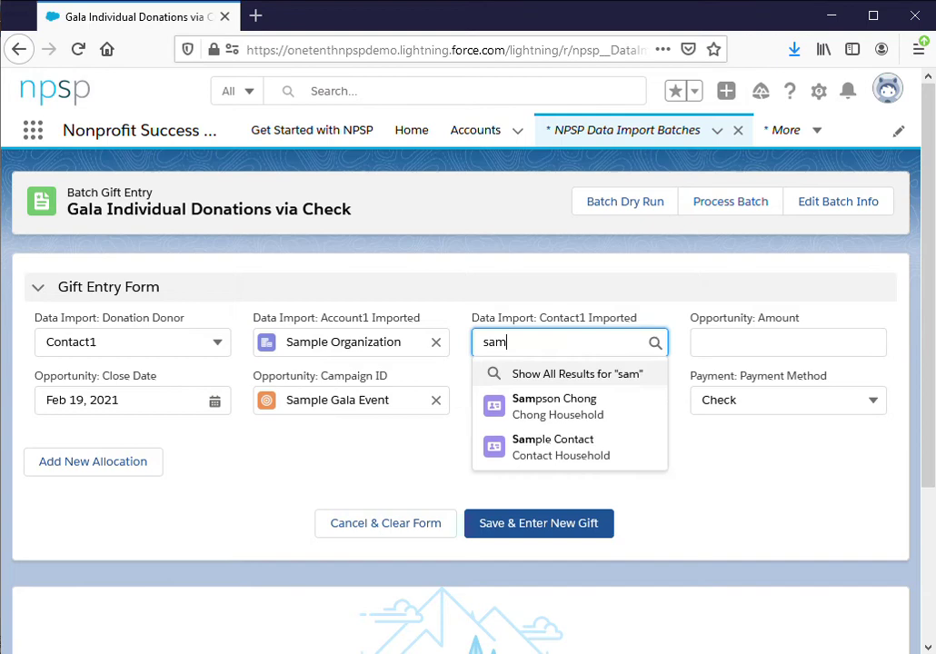
left_click(555, 447)
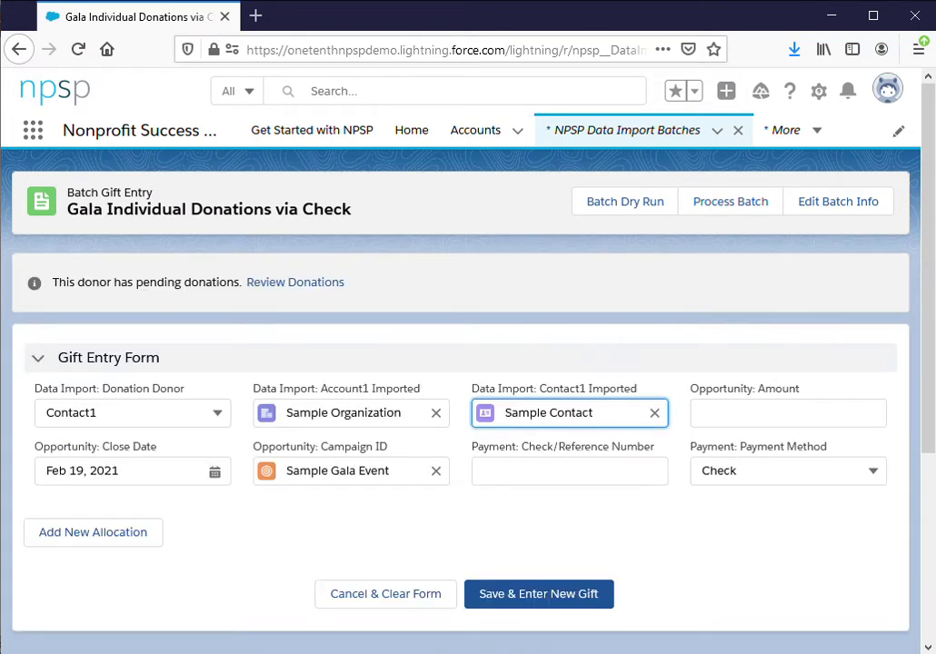
Step: Fill in the $50,000 amount and the check reference number
left_click(772, 413)
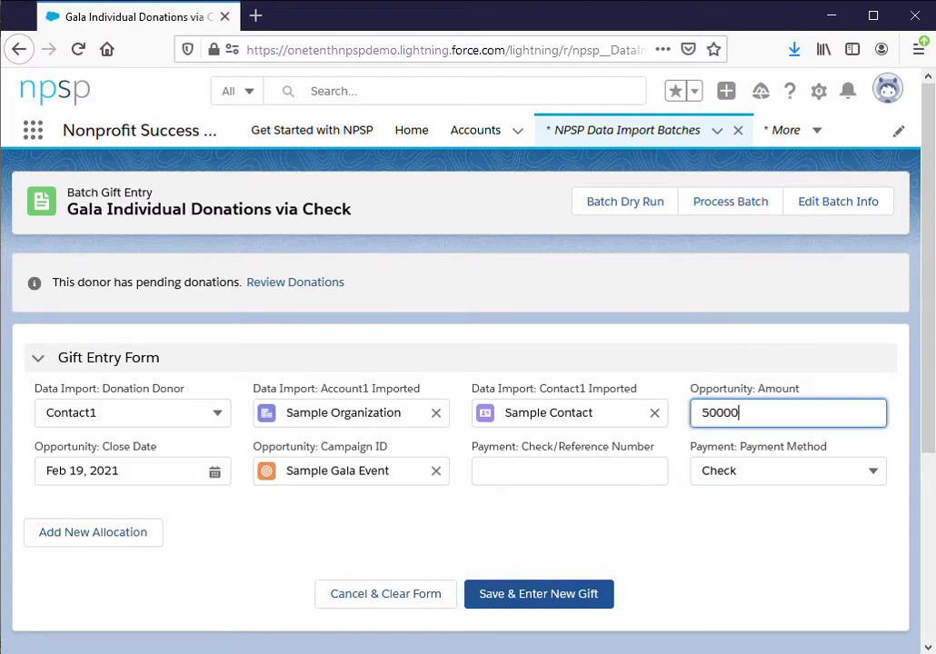
left_click(569, 470)
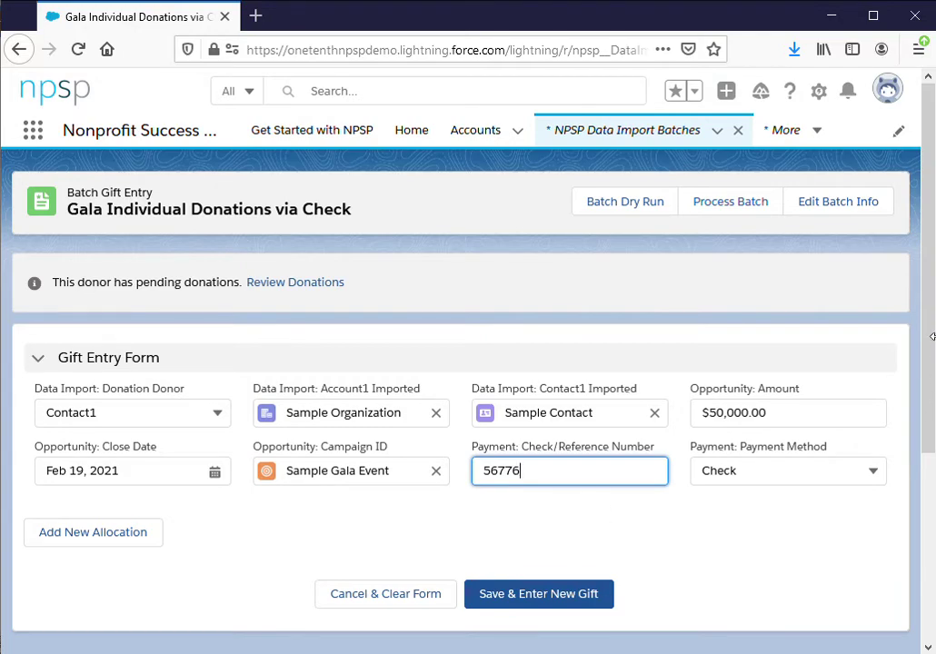
left_click_drag(931, 337, 931, 431)
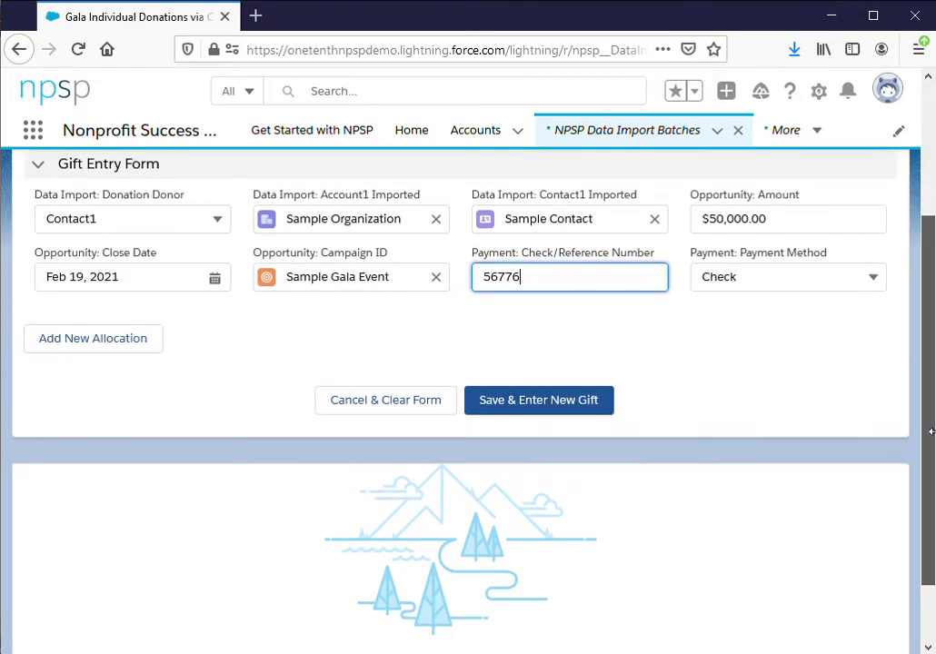
Step: Add then remove an allocation row, save the $50,000 gift, and review it in Gifts Entered
left_click(110, 345)
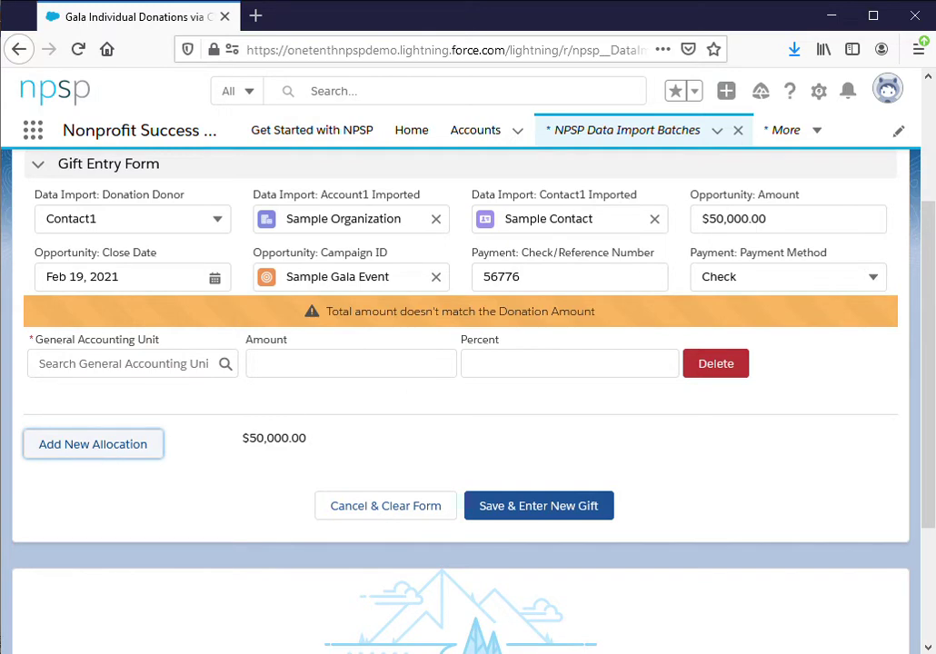
left_click(698, 371)
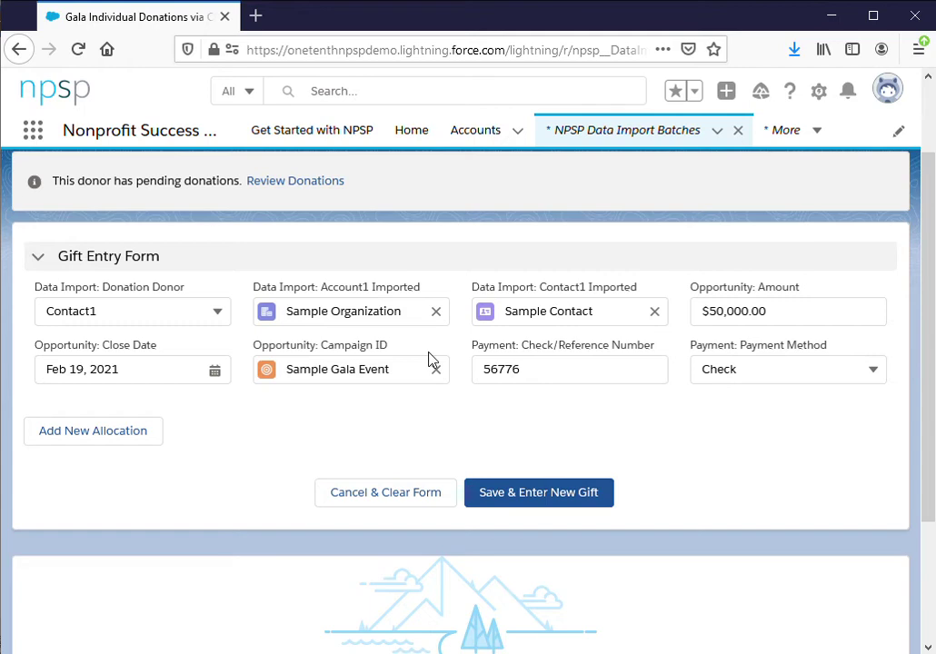
left_click(578, 497)
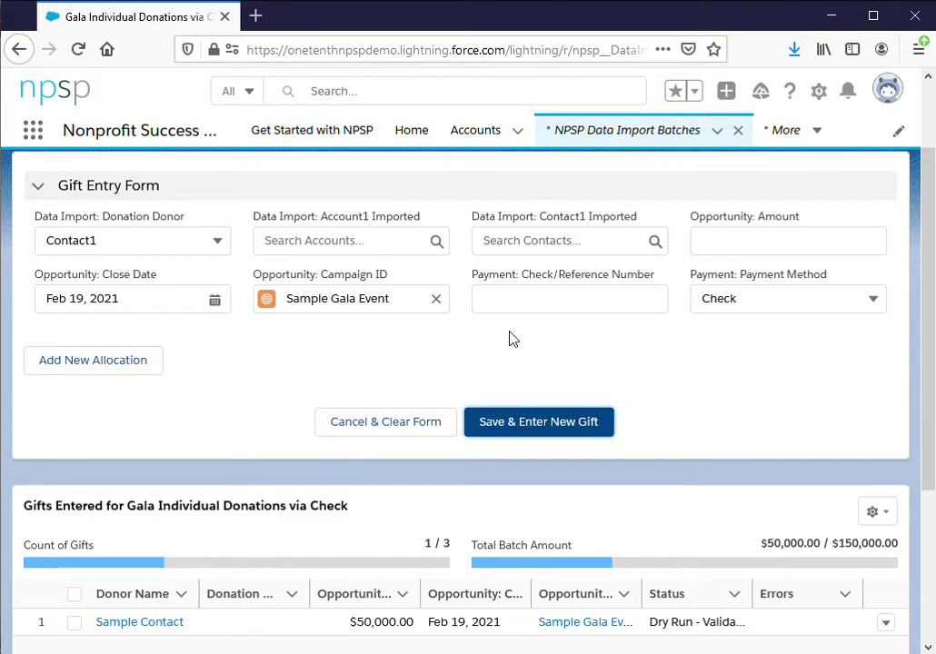
scroll(929, 238, "down", 3)
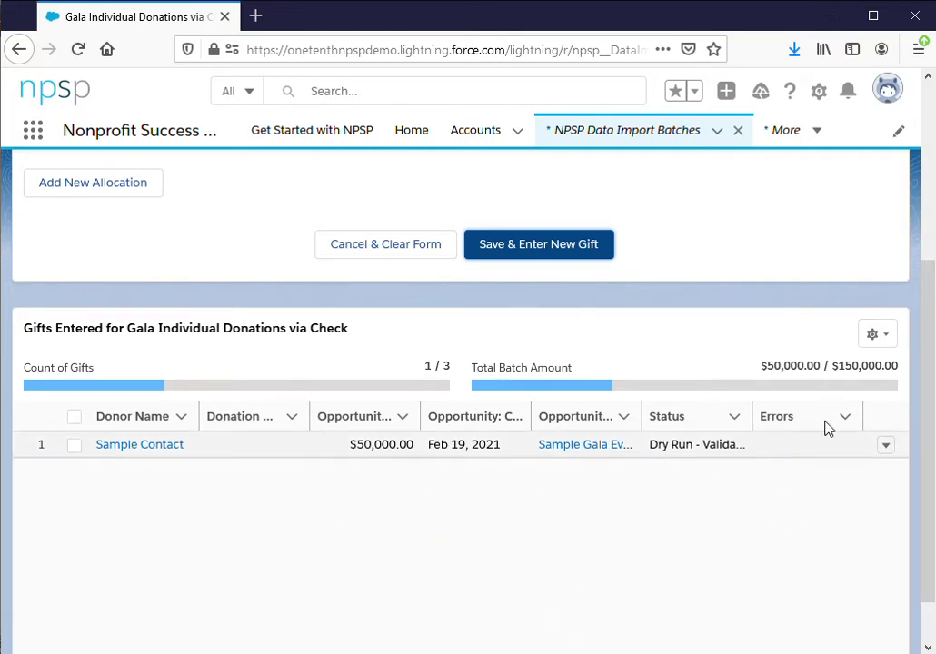
scroll(923, 359, "up", 2)
left_click_drag(923, 359, 904, 230)
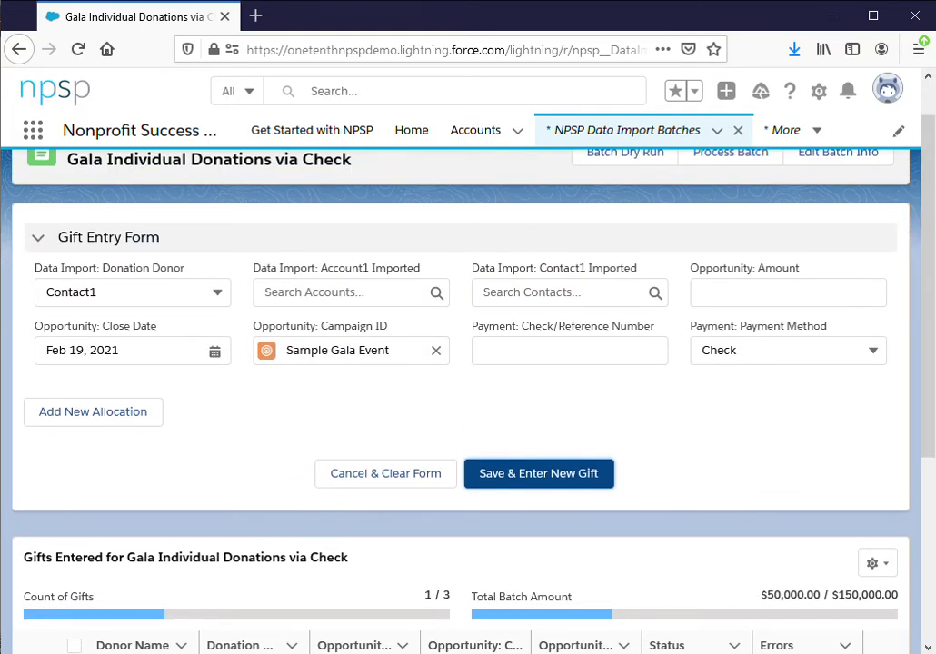
Step: Enter and save the second gift: Sample Organization, Sample Contact, $80,000 with its check number
left_click(300, 291)
type("sa")
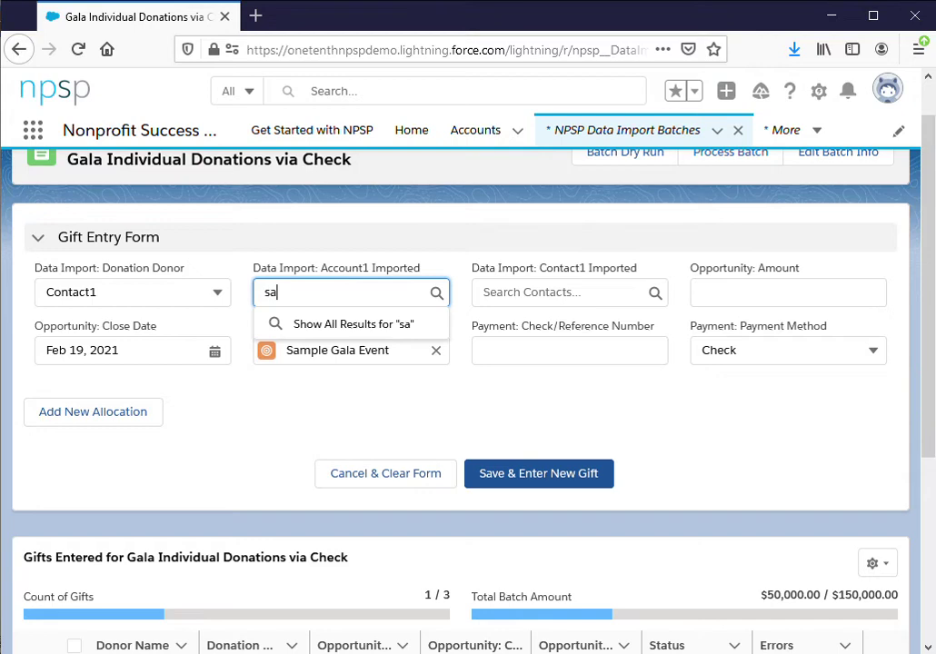
type("m")
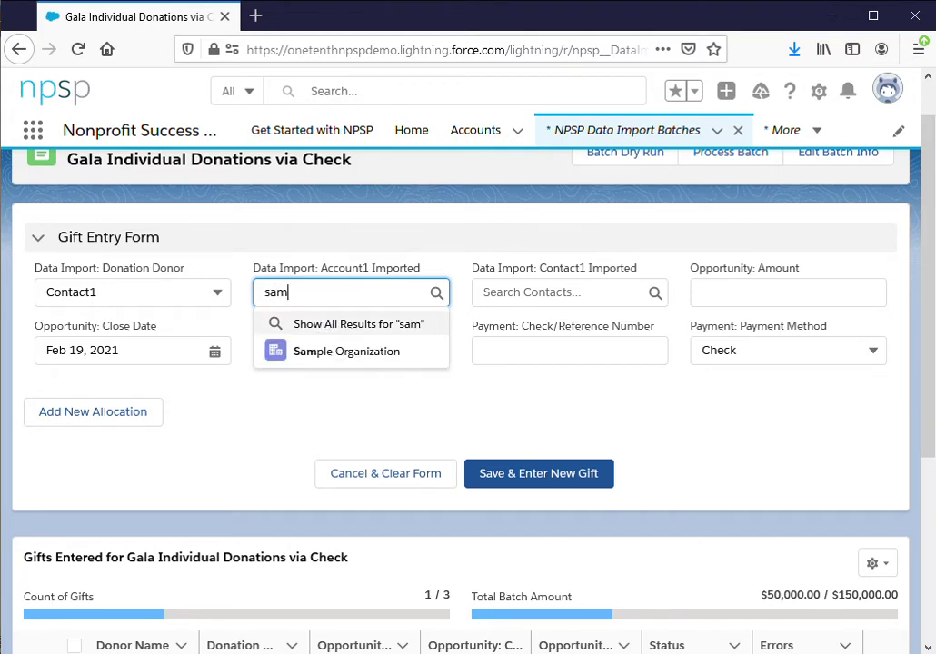
left_click(341, 352)
left_click(568, 292)
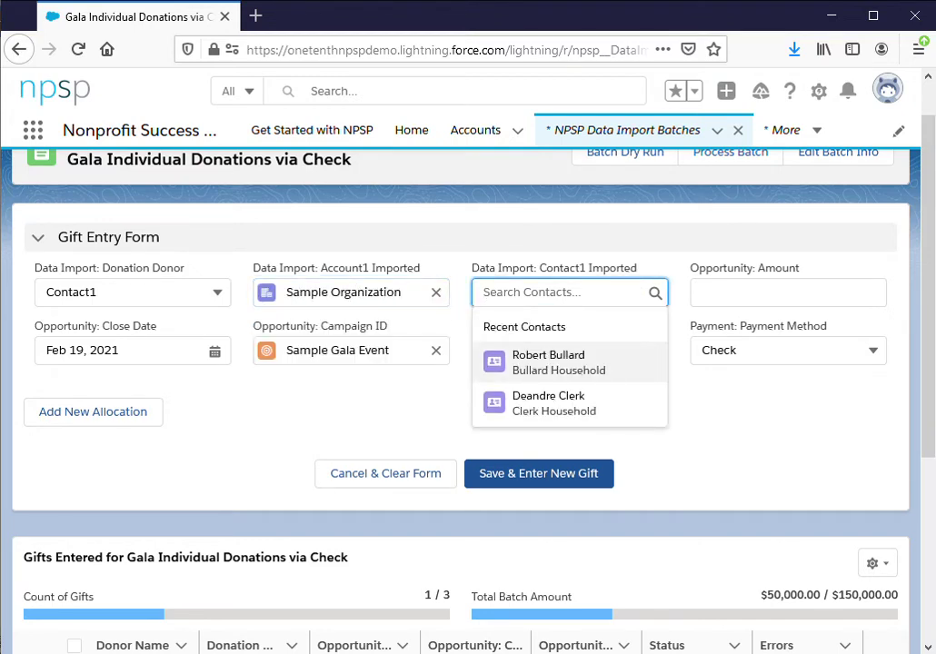
type("sam")
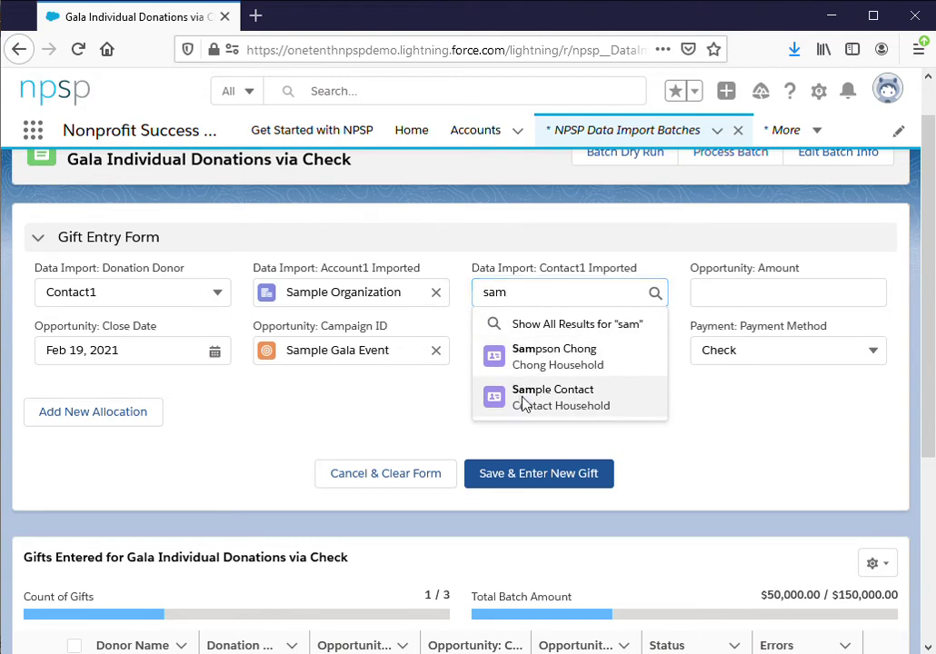
left_click(522, 397)
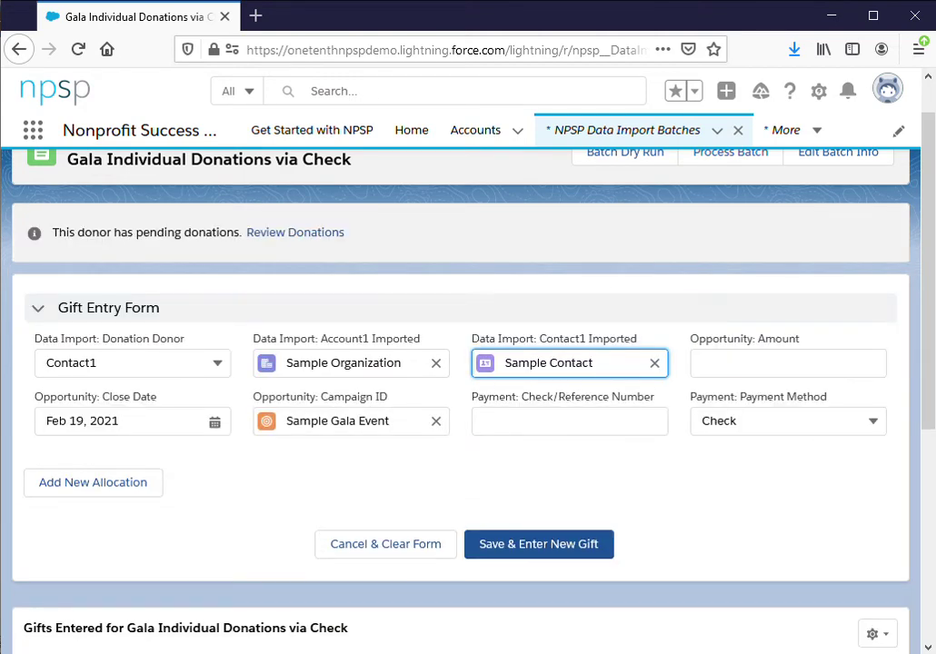
left_click(788, 362)
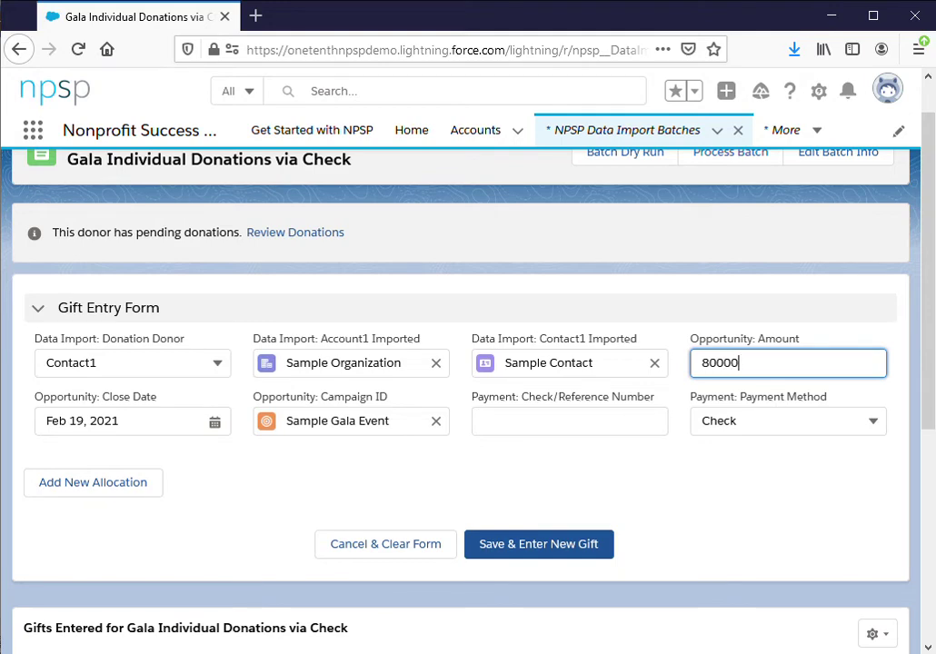
left_click(570, 421)
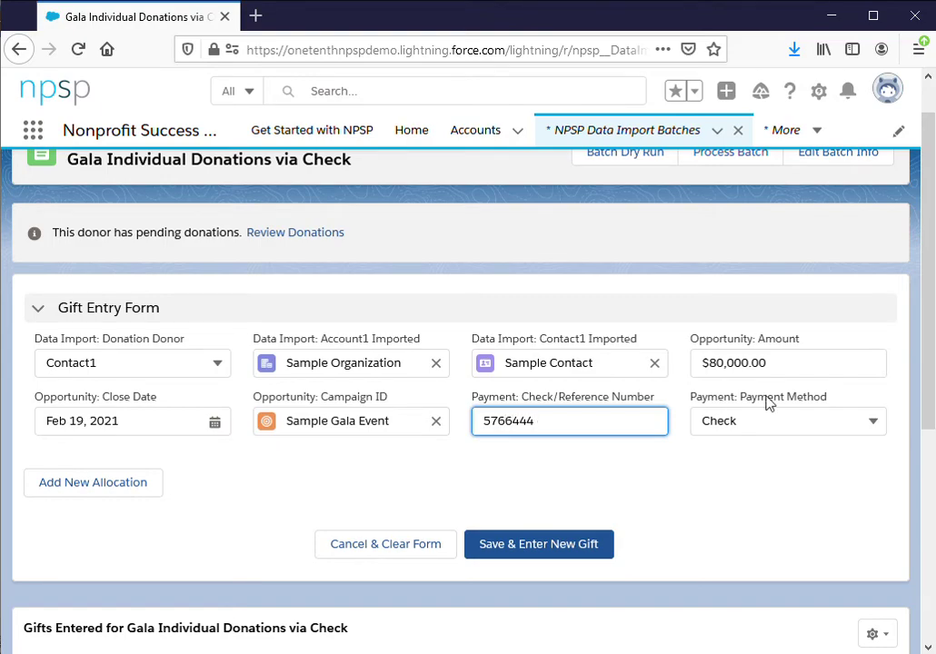
scroll(919, 333, "down", 3)
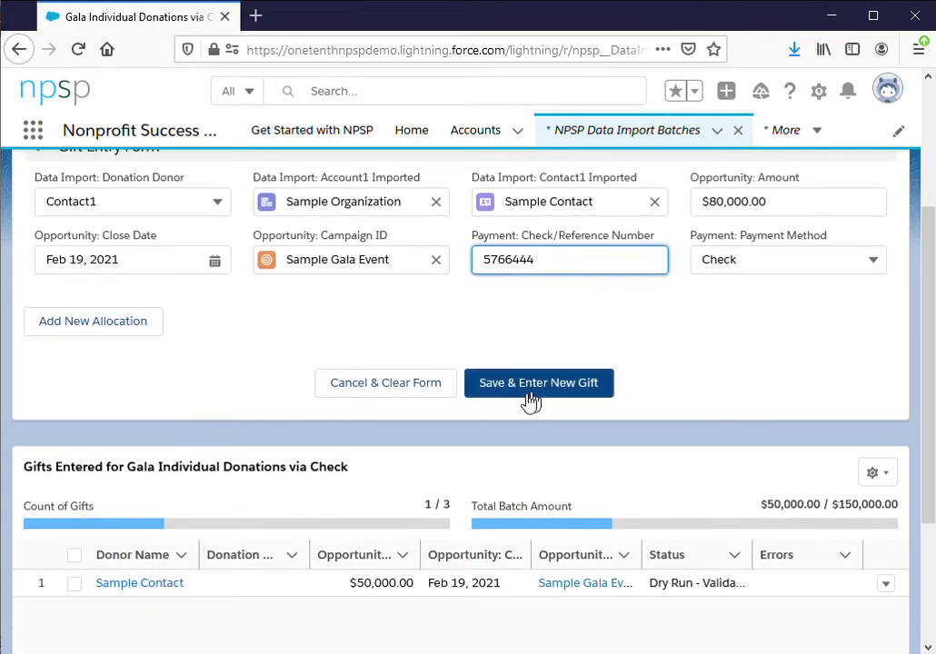
left_click(509, 393)
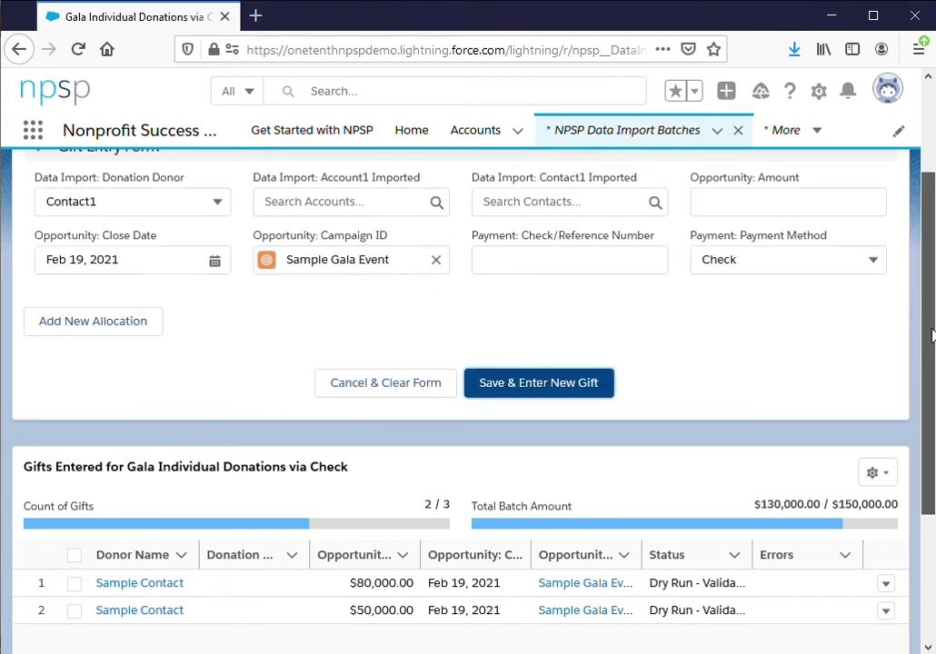
scroll(932, 329, "down", 3)
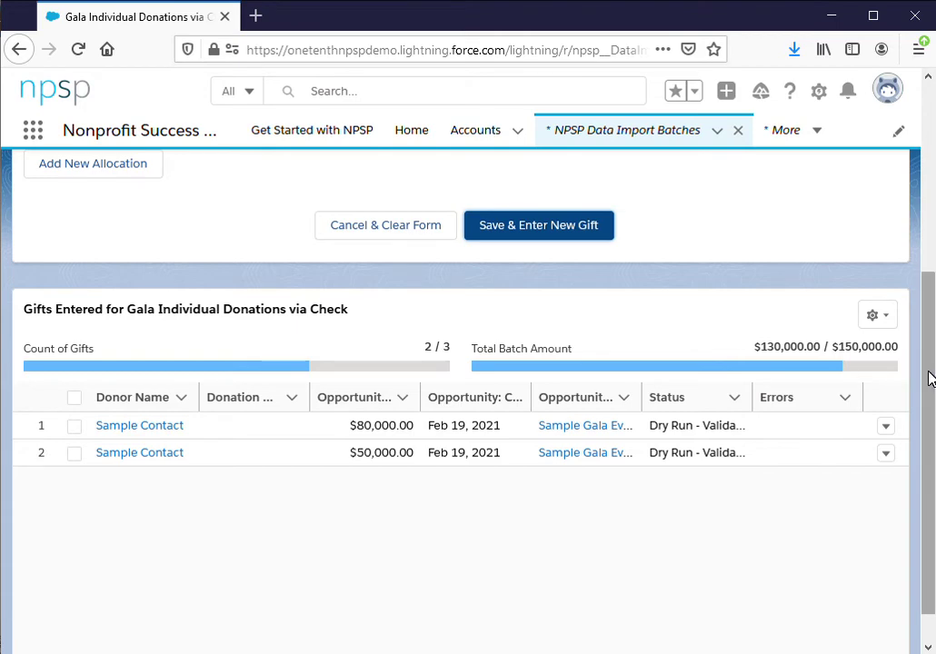
Step: Enter and save the third gift: Sample Organization, Sample Contact, $20,000, check number 567
left_click_drag(929, 378, 926, 213)
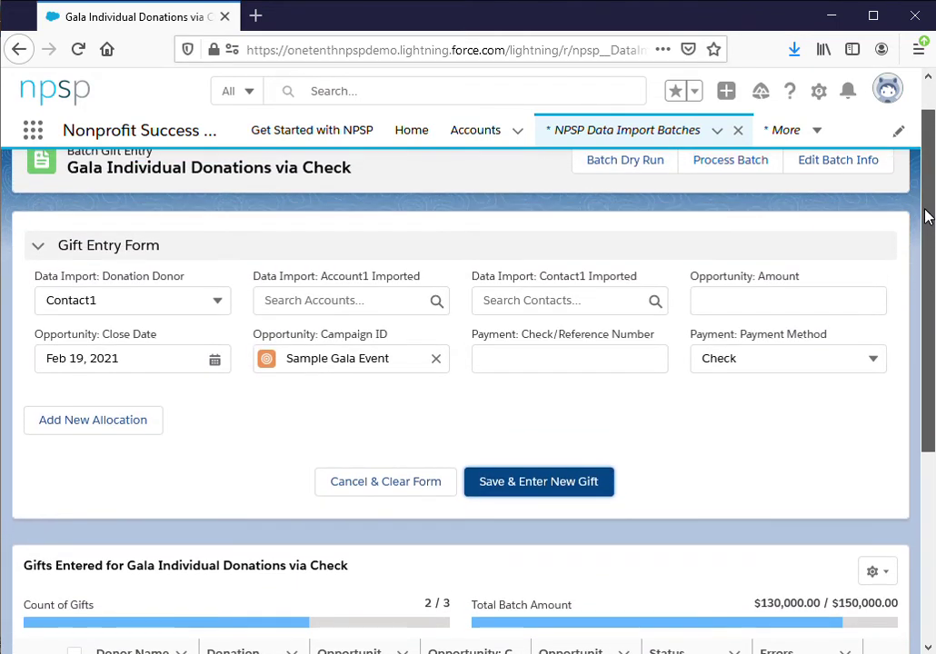
left_click(264, 272)
type("sa")
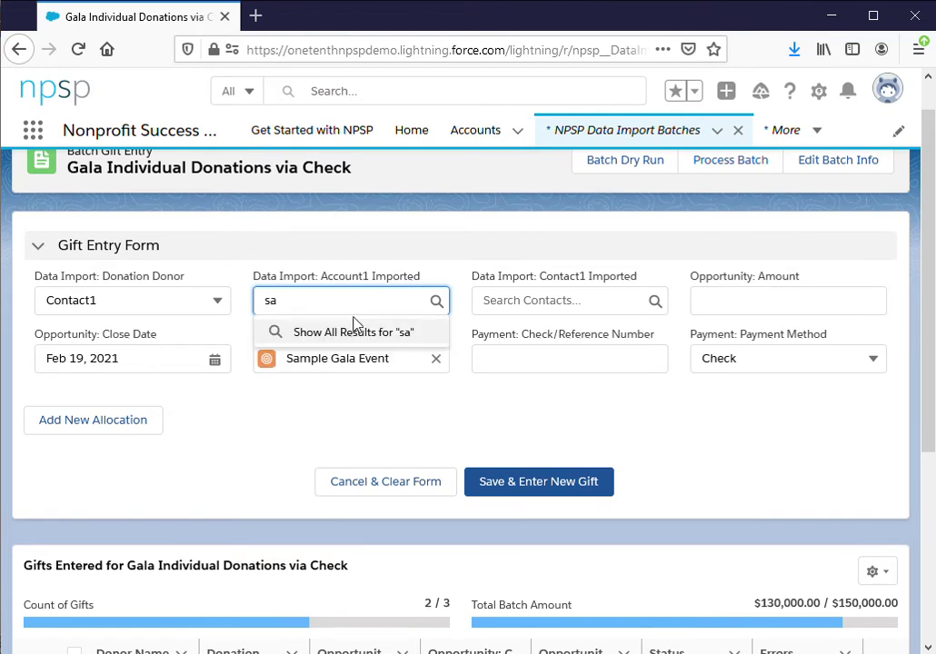
type("m")
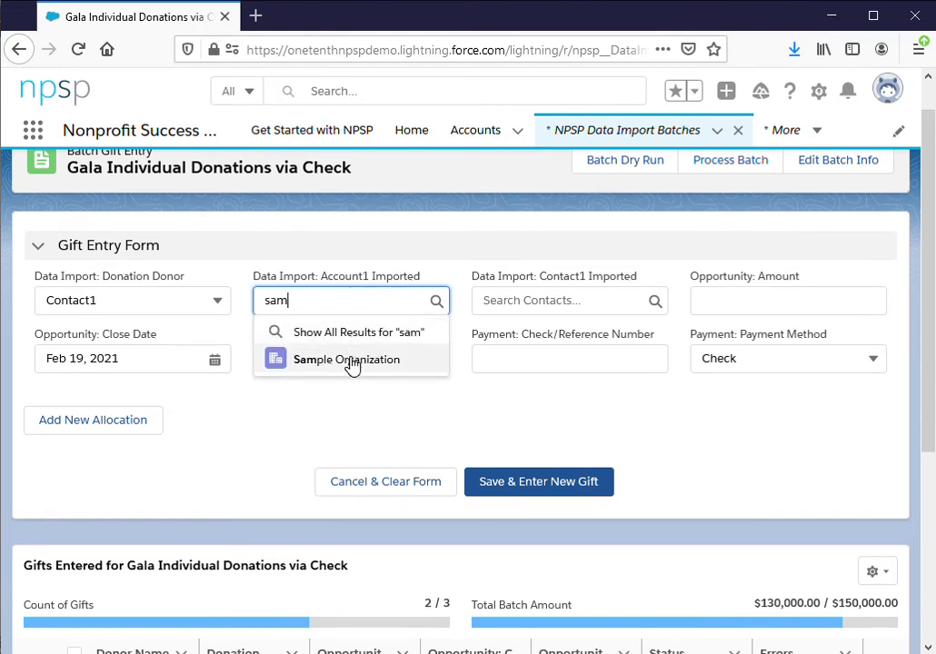
left_click(352, 366)
left_click(545, 300)
type("sam")
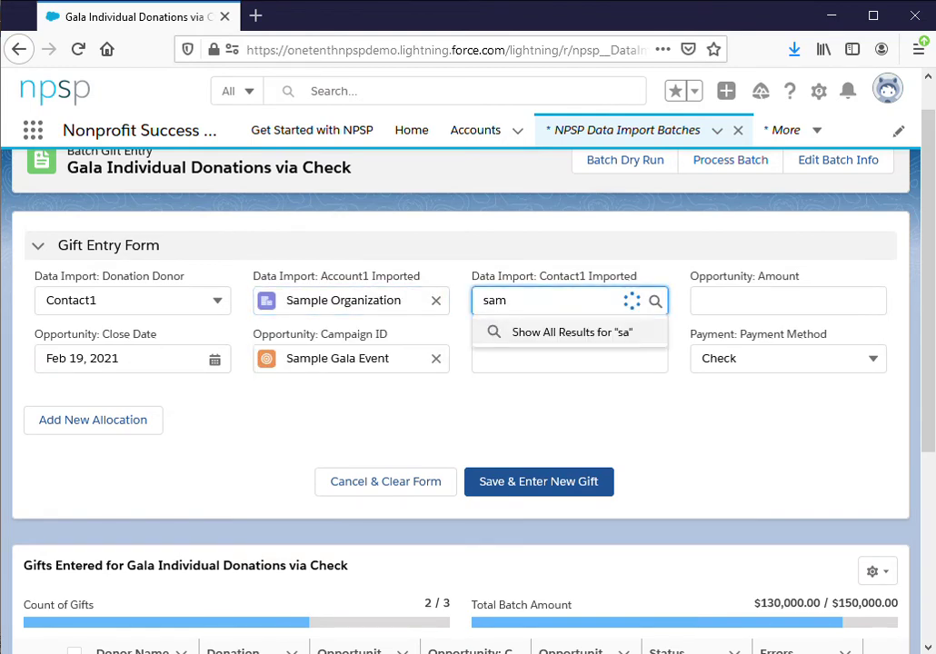
left_click(549, 406)
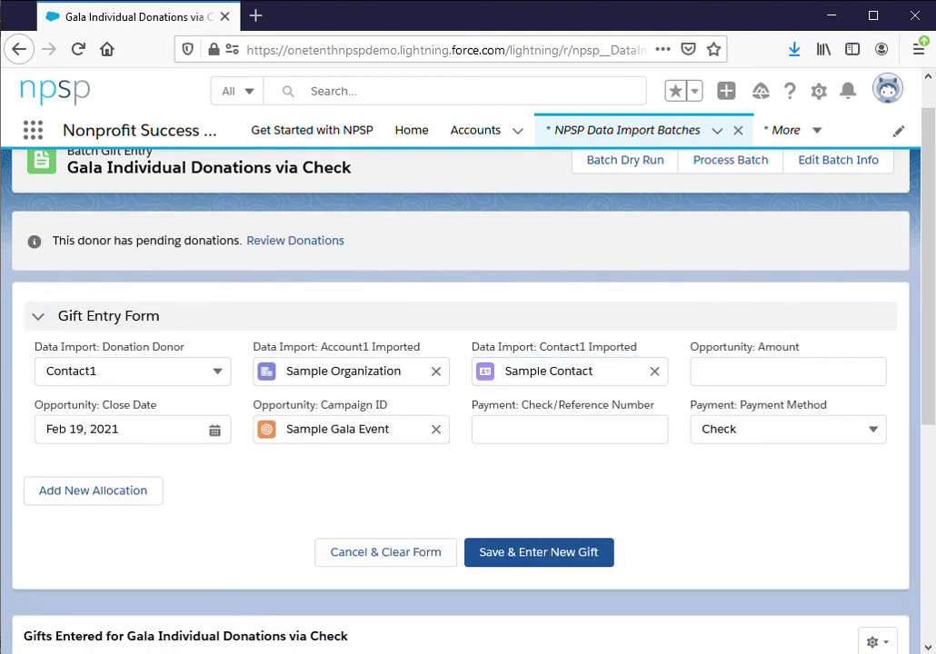
left_click(787, 371)
type("20,000")
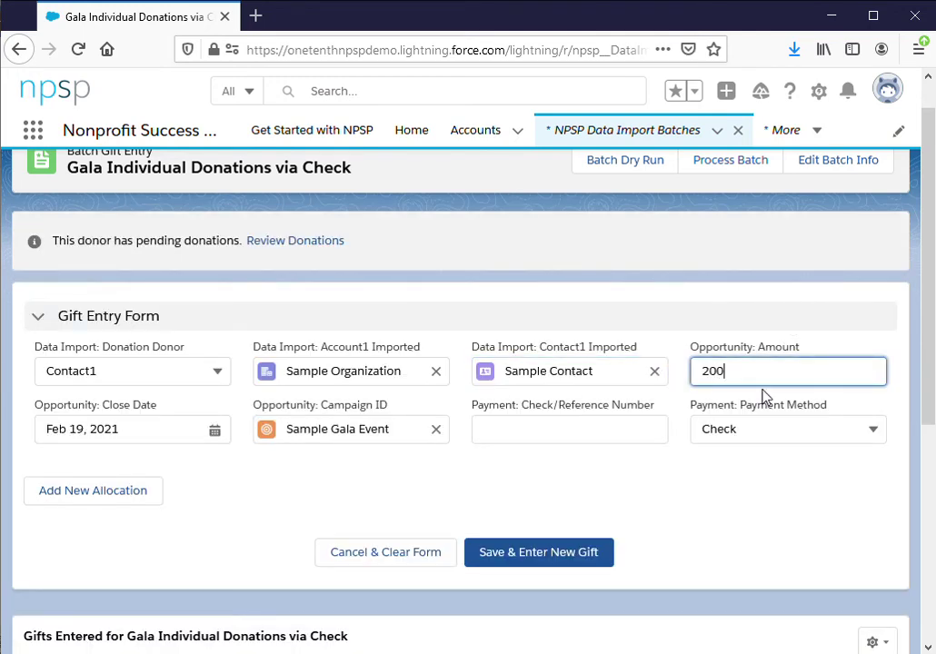
left_click(600, 429)
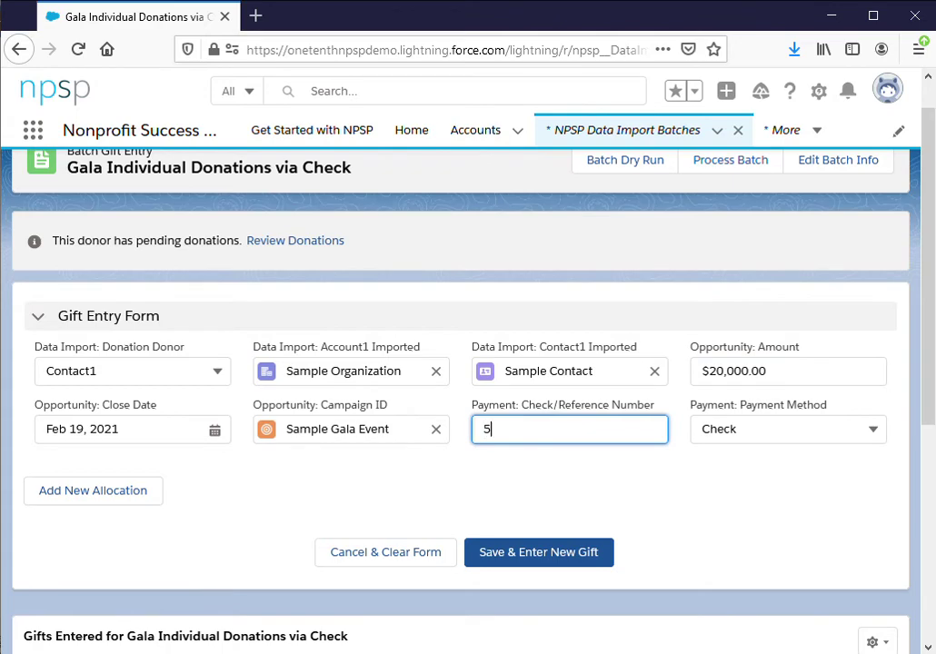
scroll(534, 433, "down", 2)
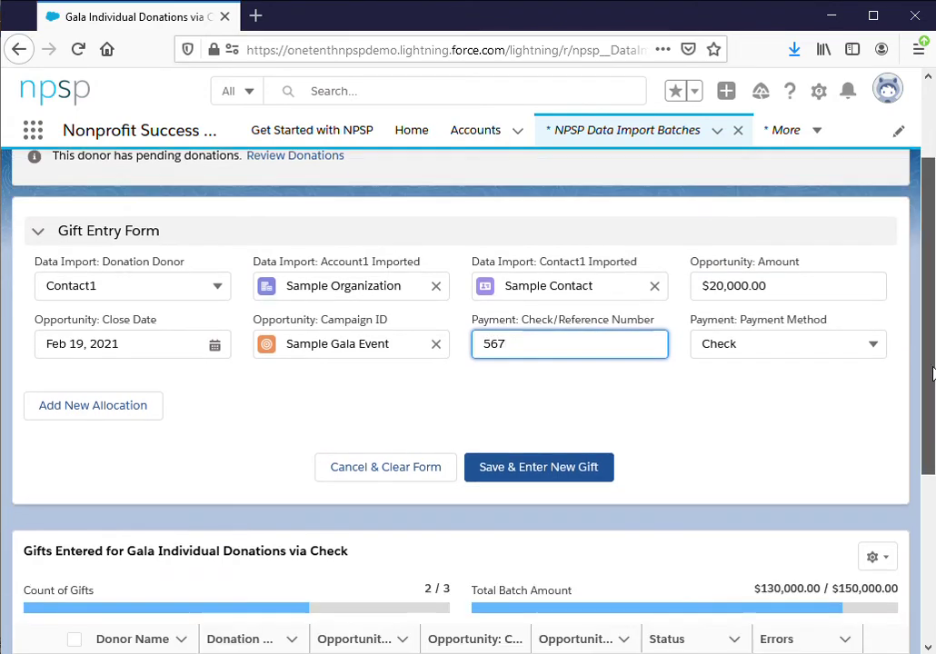
left_click(540, 446)
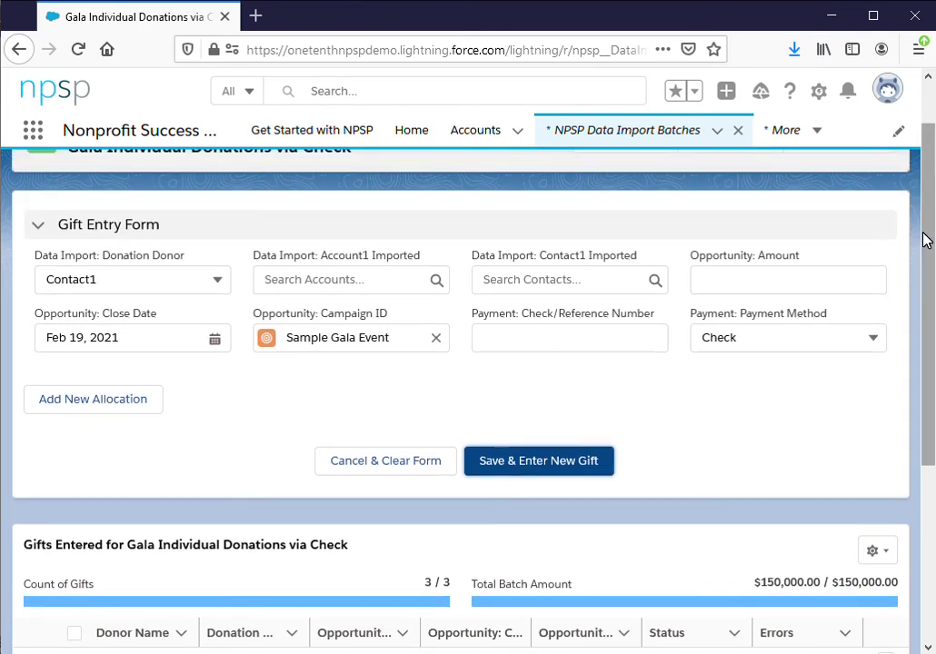
Step: Widen the Gifts Entered Status column to read Dry Run - Validated, then return to the top
scroll(925, 318, "down", 4)
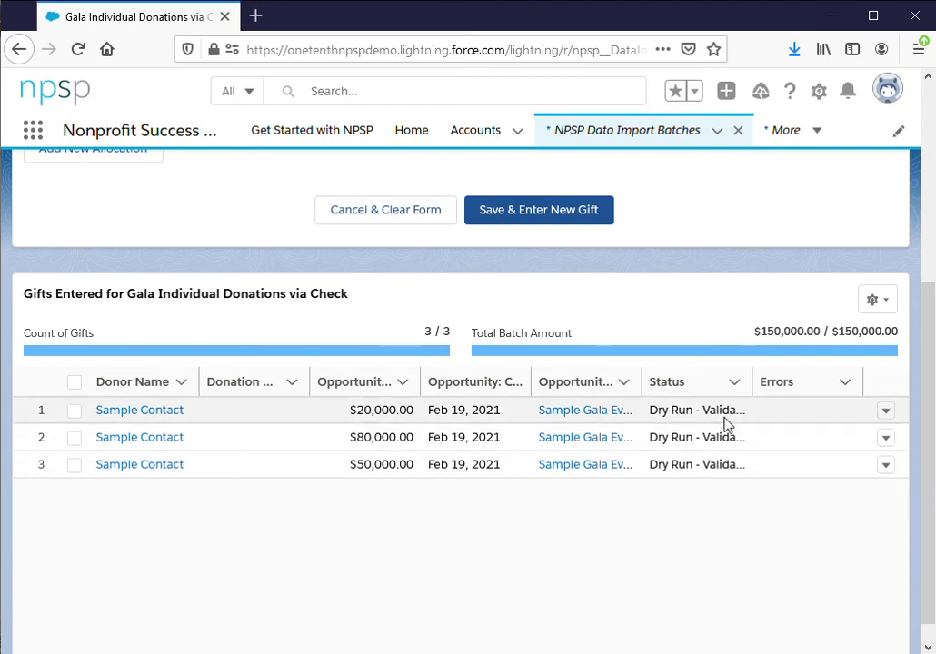
left_click_drag(750, 382, 780, 382)
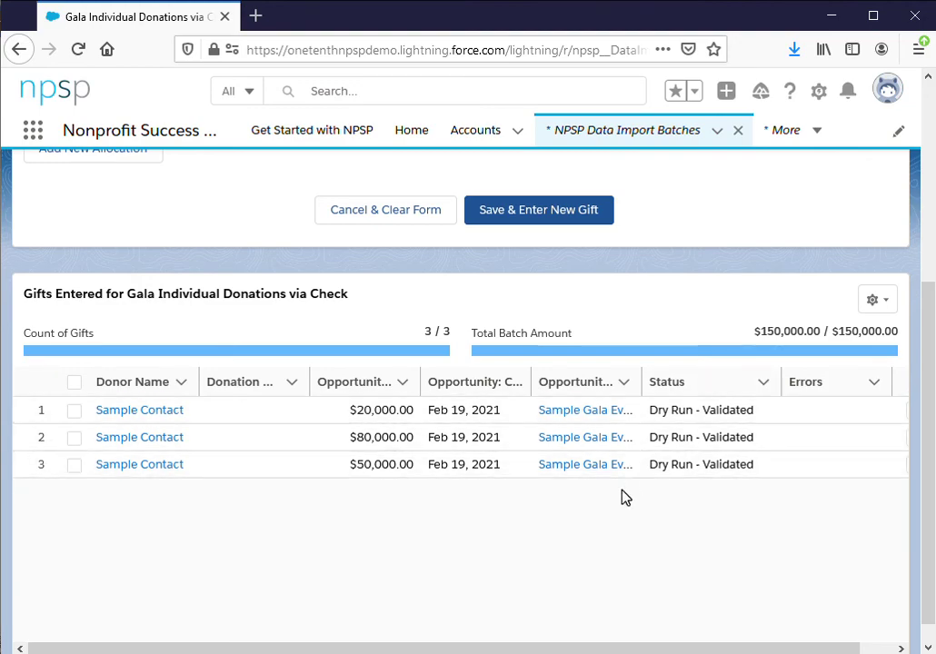
left_click_drag(929, 472, 912, 265)
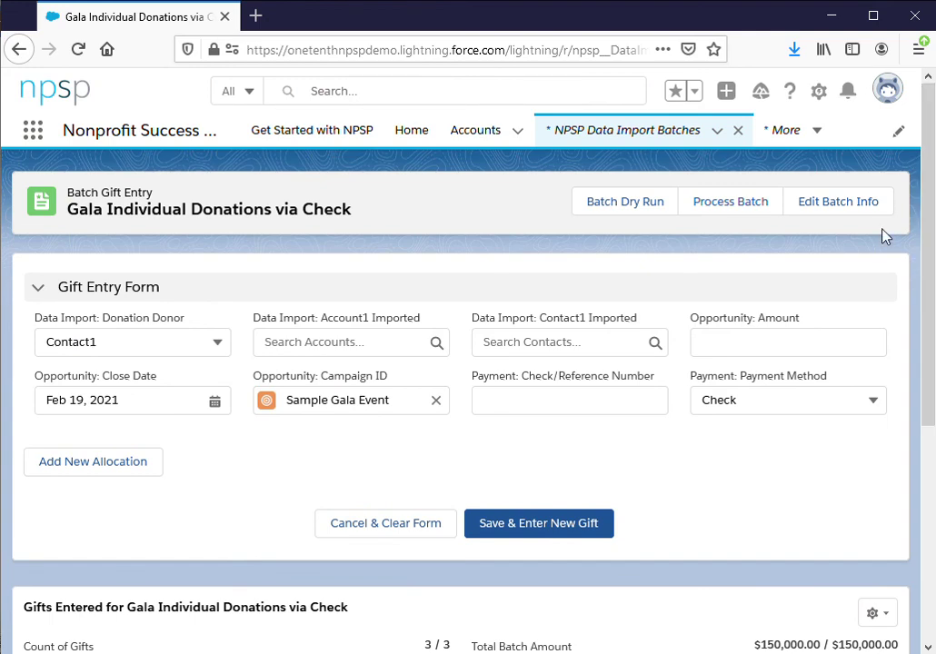
Step: Process the batch and run the Data Import for its three gift records
left_click(728, 212)
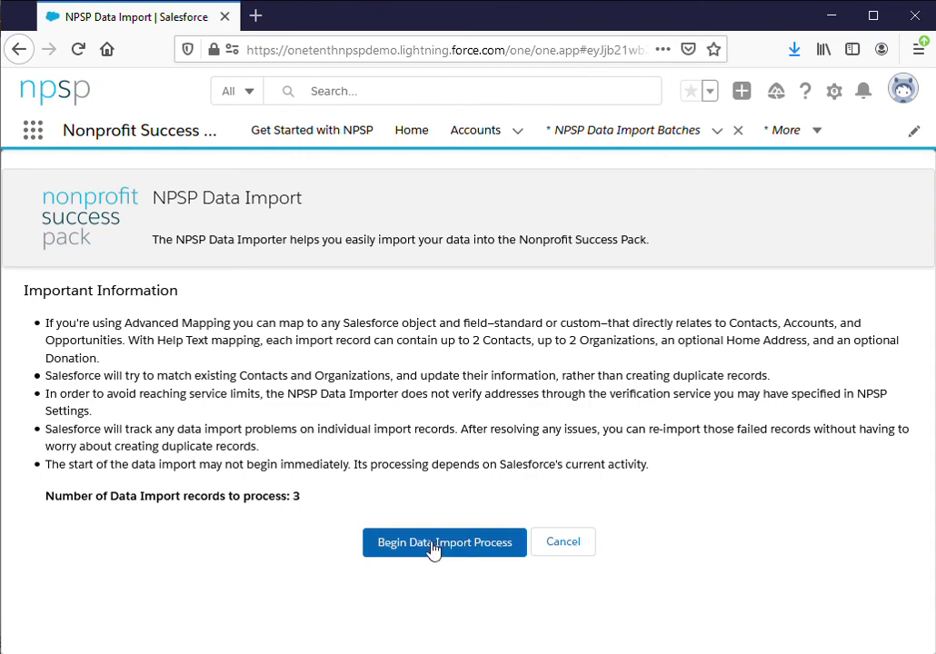
left_click(434, 549)
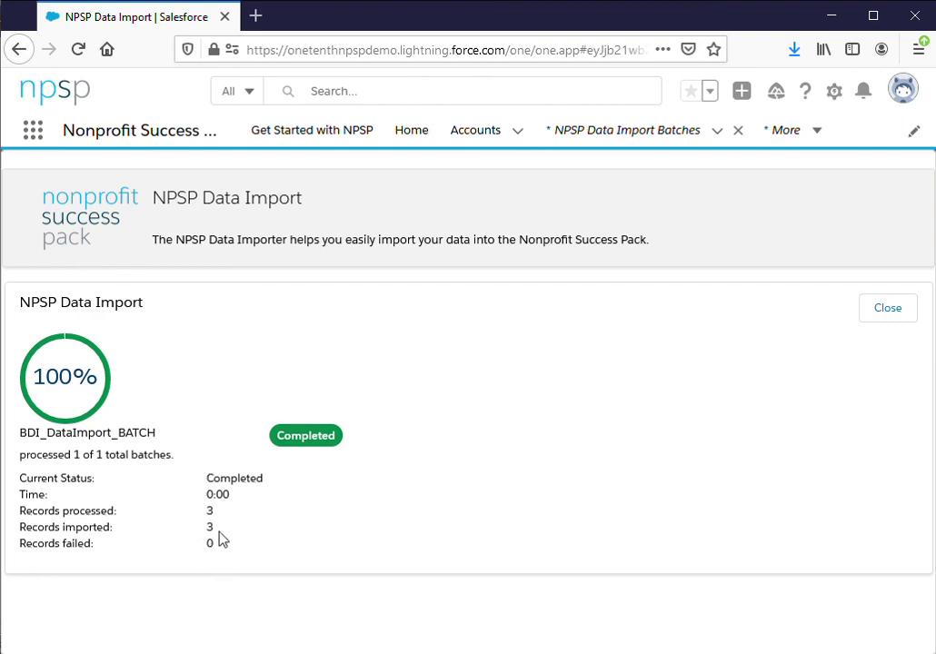
Step: Close the completed import and go to the Gift Entry page from the More menu
left_click(891, 318)
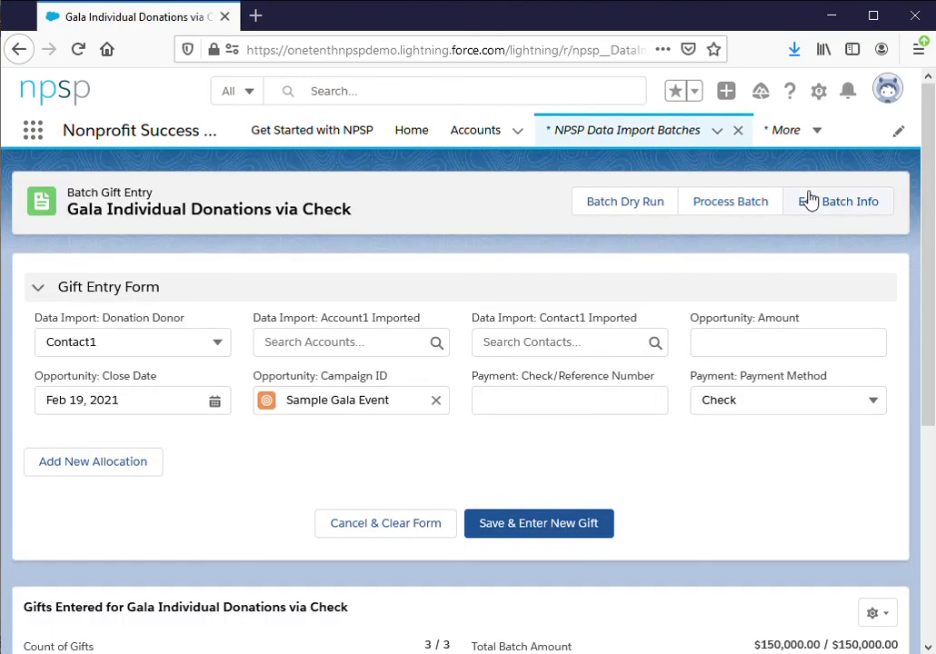
left_click(793, 138)
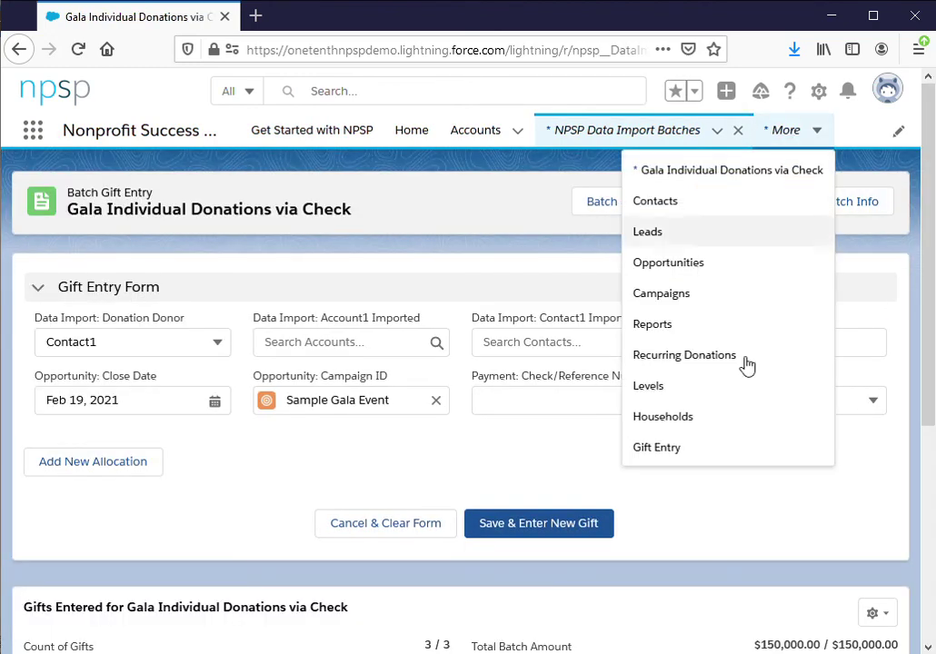
left_click(715, 445)
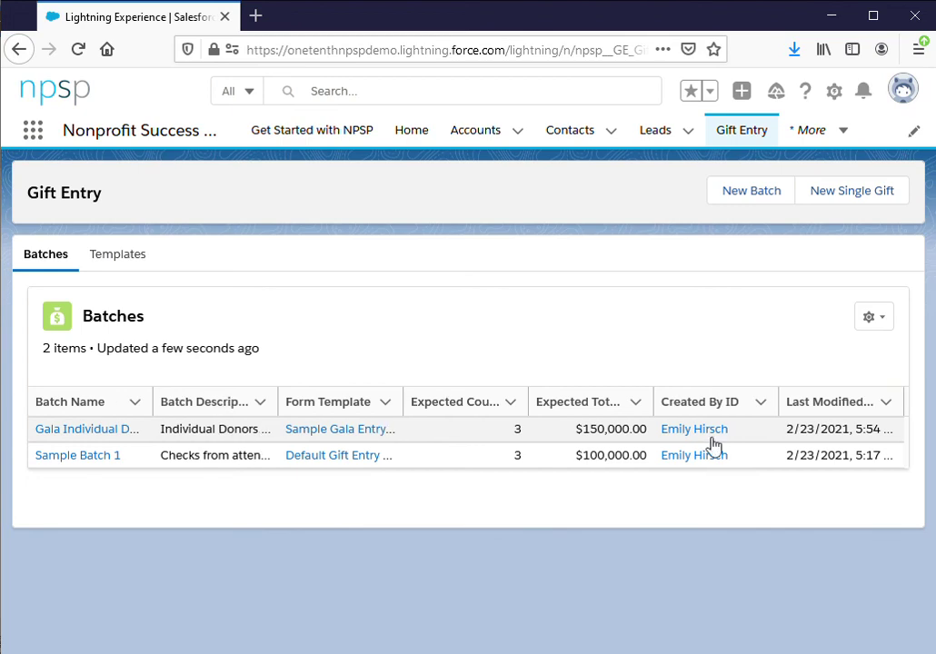